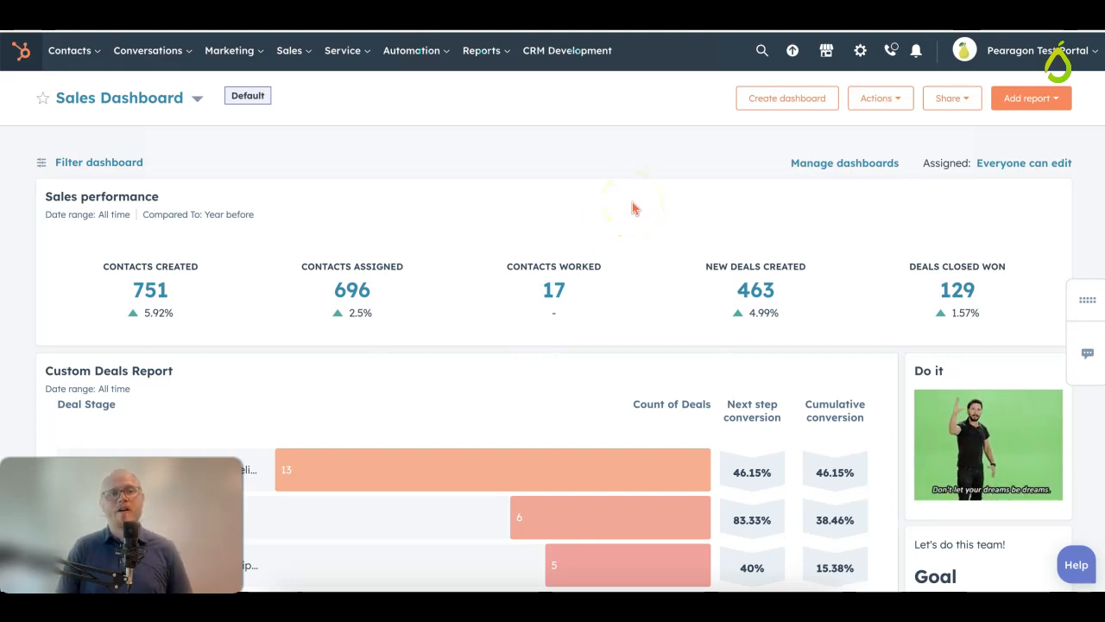
Step: Open the list of permission sets in the account's Users & Teams settings
{"action": "left_click", "coordinate": [661, 207]}
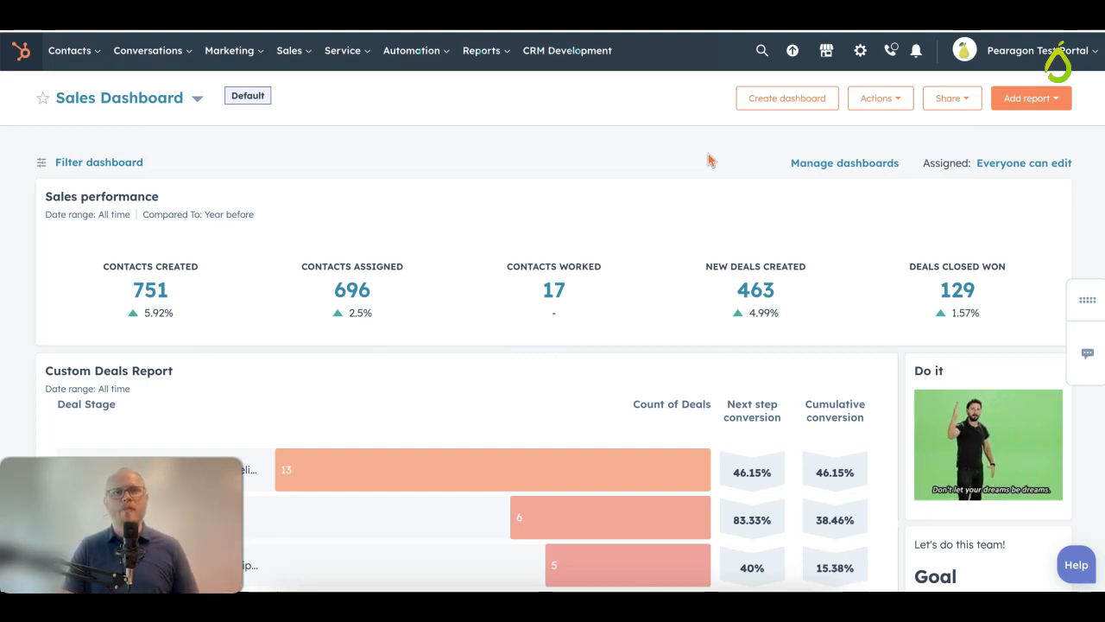
{"action": "left_click", "coordinate": [861, 53]}
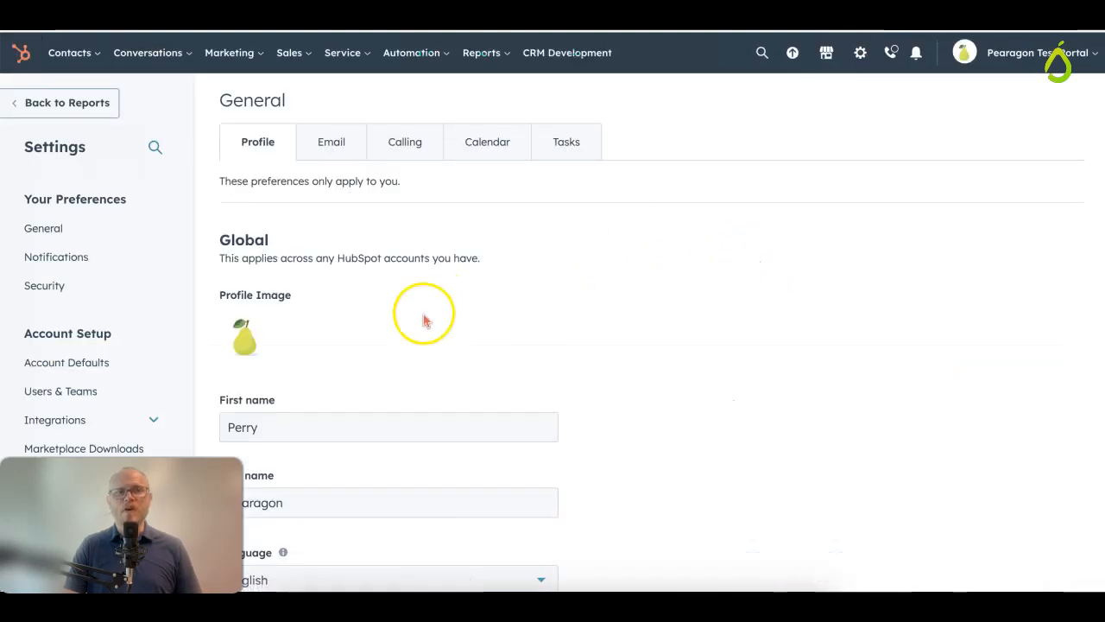
{"action": "left_click", "coordinate": [71, 397]}
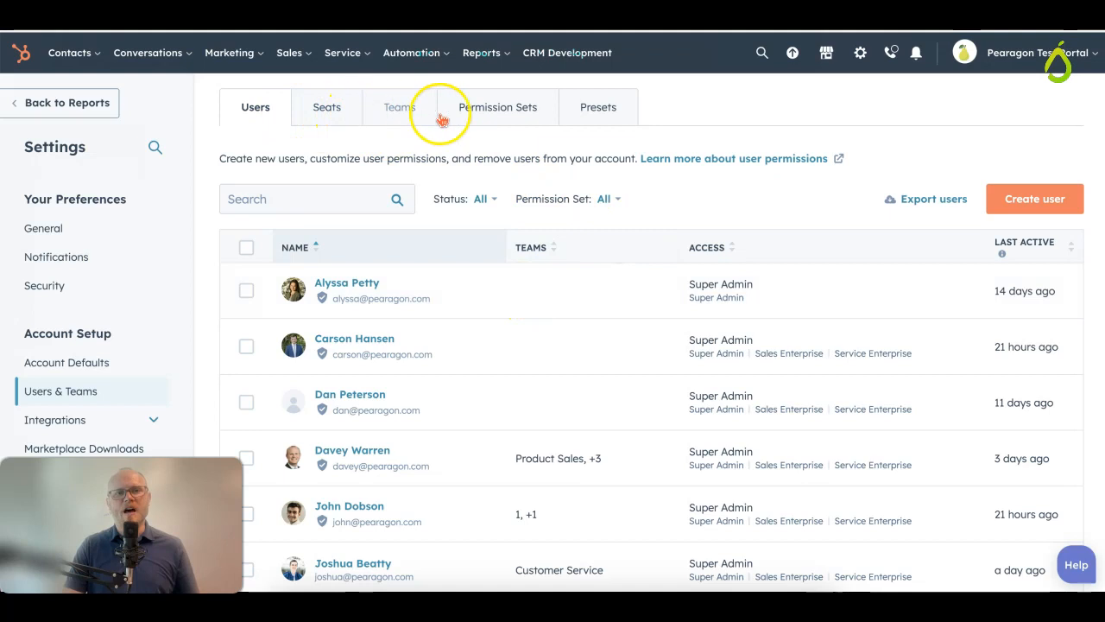
{"action": "left_click", "coordinate": [596, 112]}
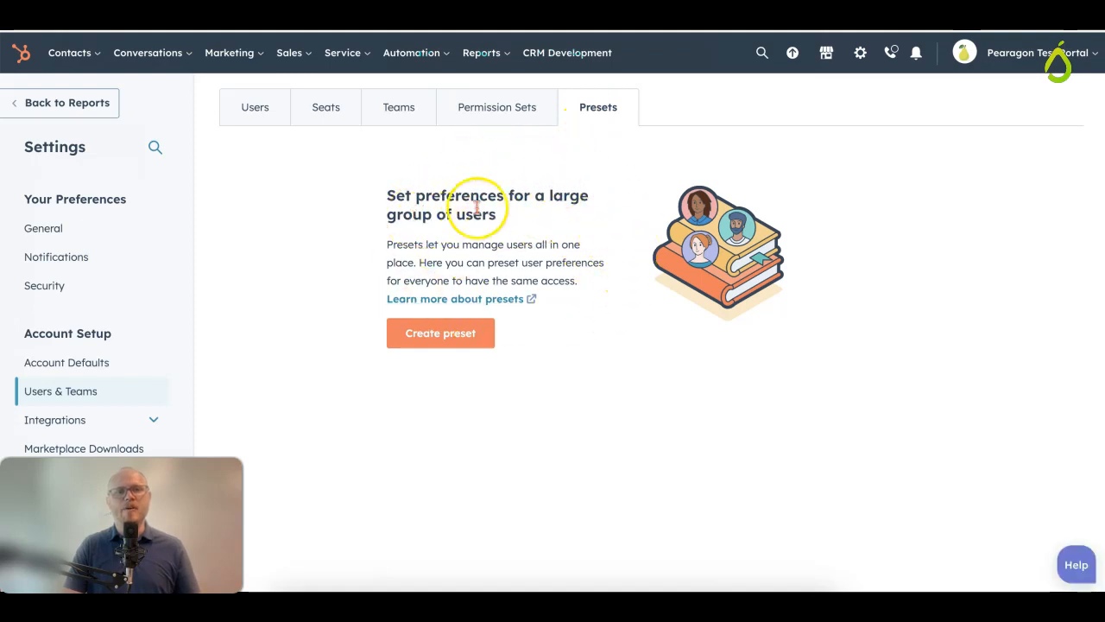
{"action": "left_click", "coordinate": [514, 119]}
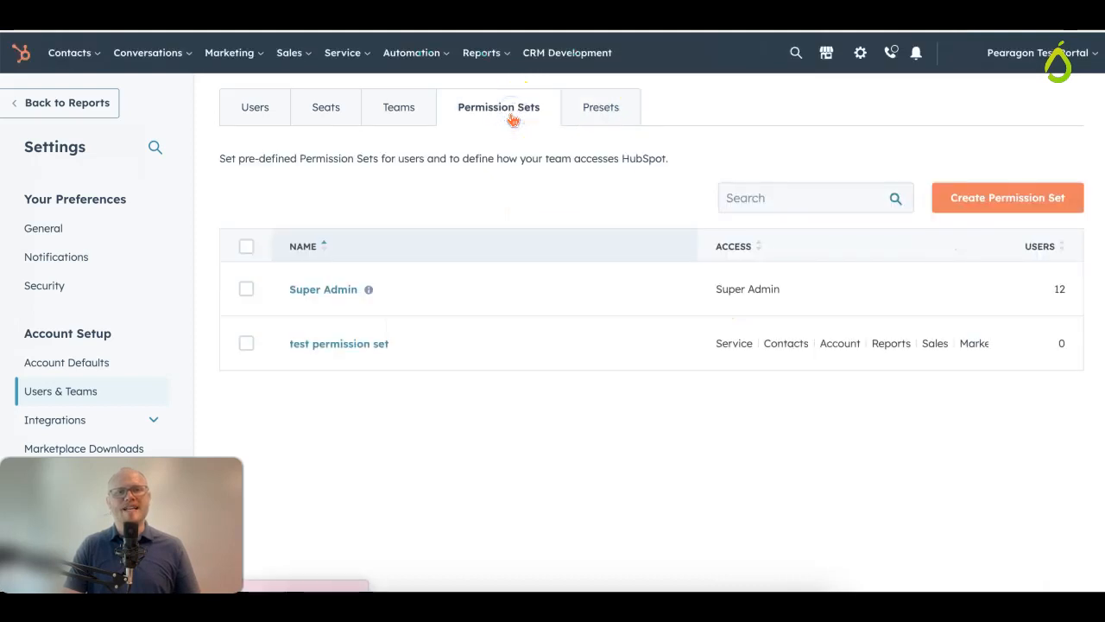
Step: Start a new permission set named "Marketing Partner" and review the choices for how to narrow its access
{"action": "left_click", "coordinate": [1036, 200]}
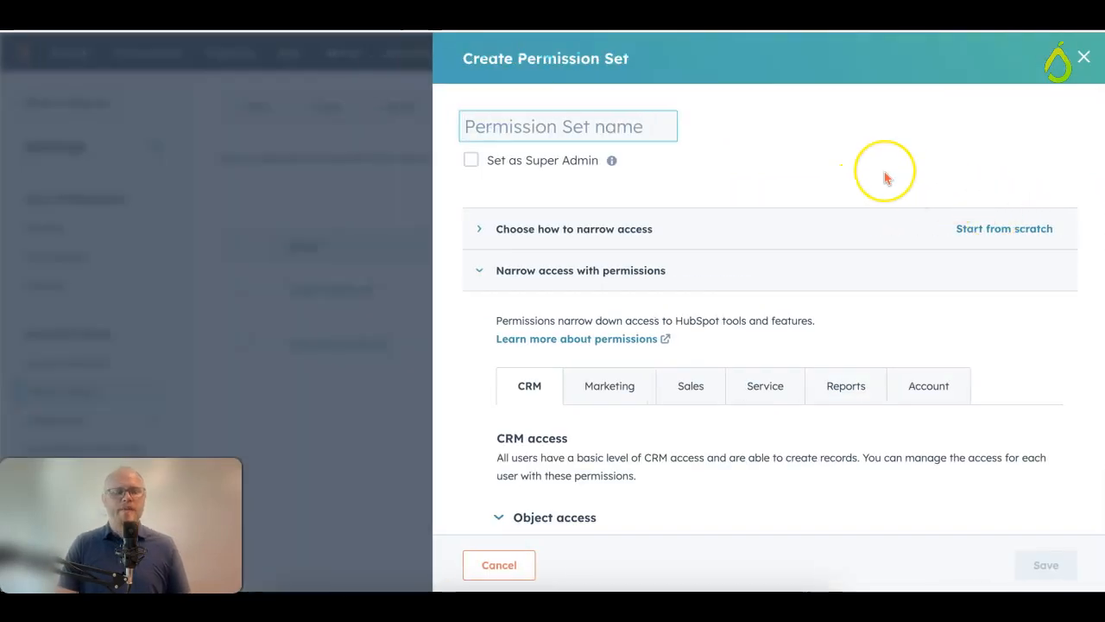
{"action": "type", "text": "Marketing Partner"}
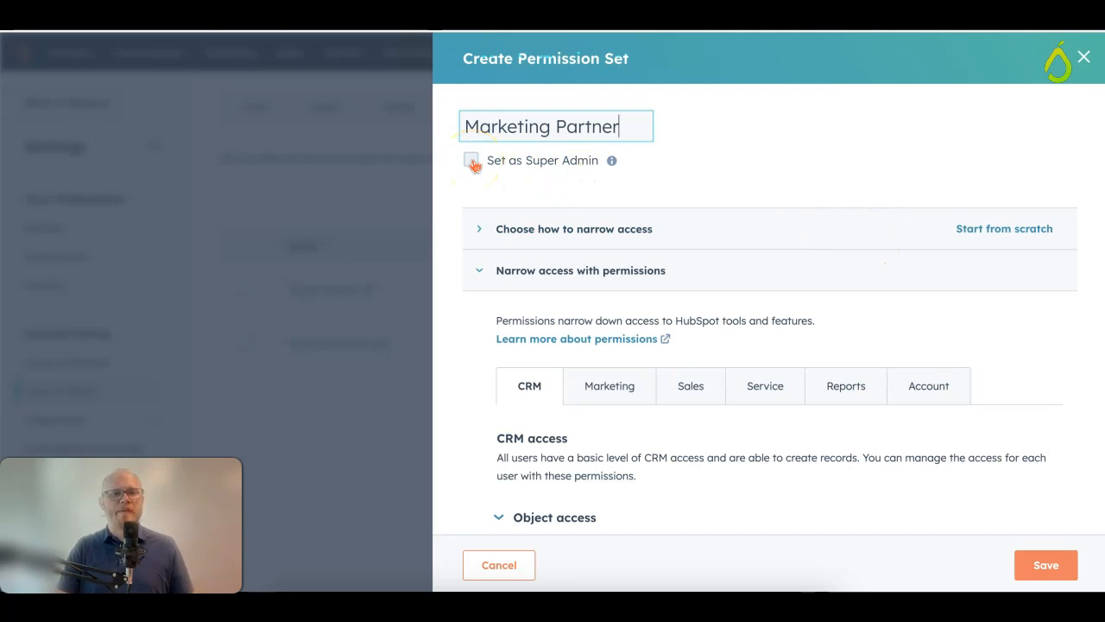
{"action": "left_click", "coordinate": [479, 229]}
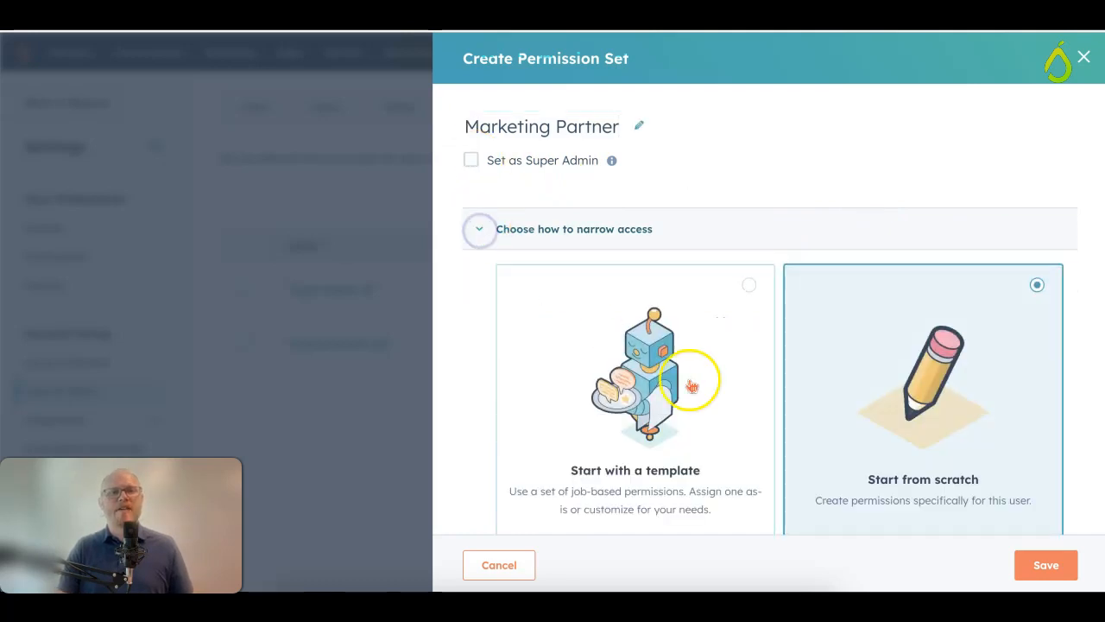
{"action": "scroll", "coordinate": [853, 337], "scroll_direction": "down", "scroll_amount": 2}
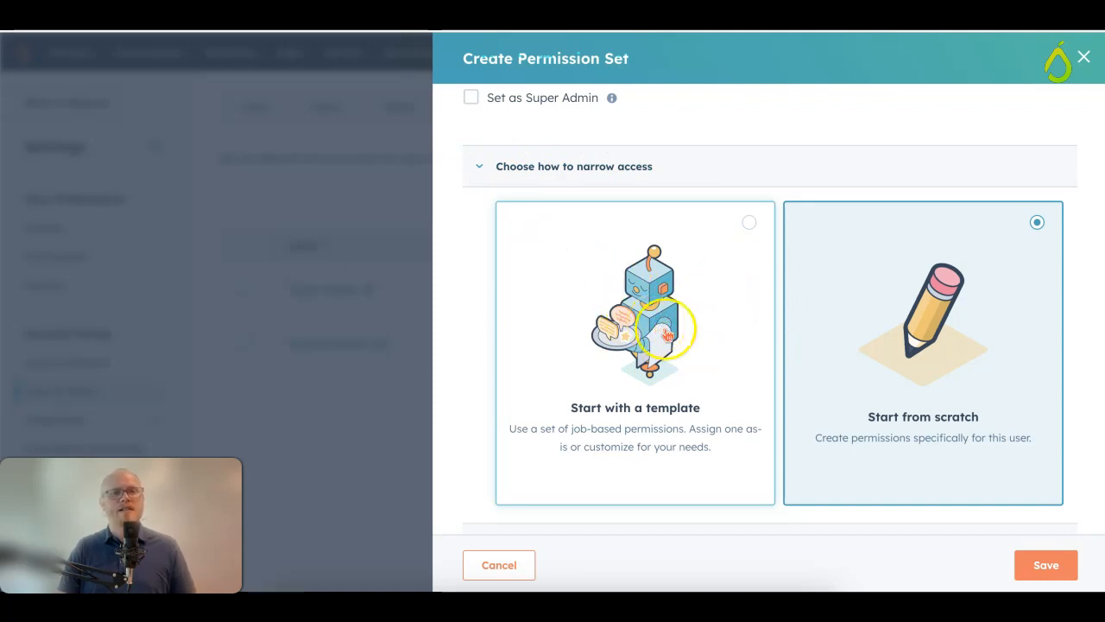
{"action": "left_click", "coordinate": [479, 169]}
{"action": "left_click", "coordinate": [480, 272]}
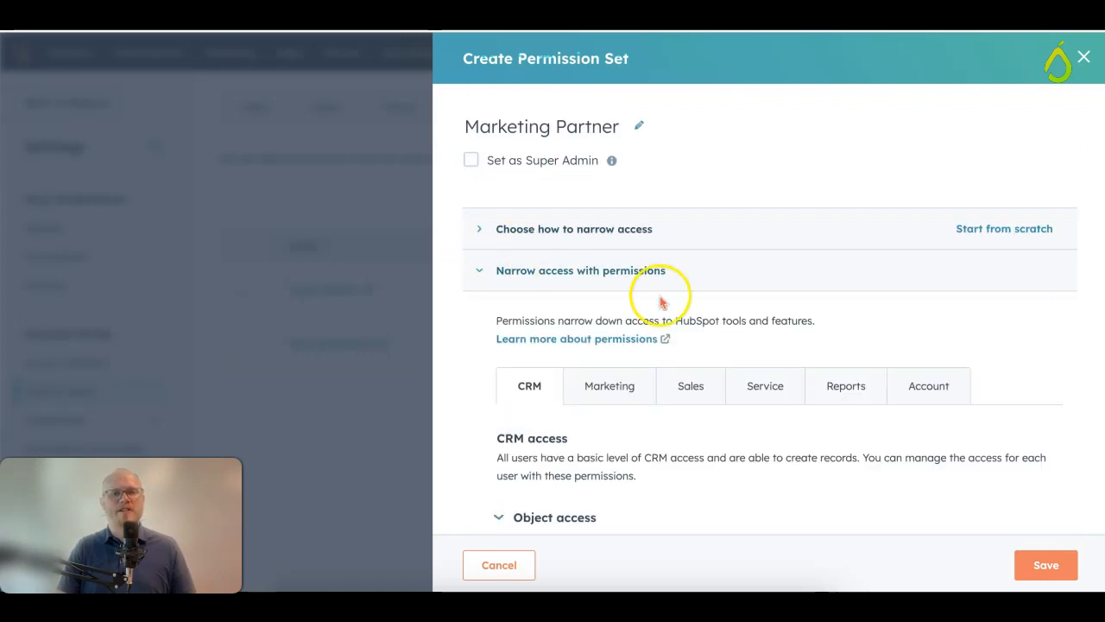
Step: Set the Delete permission to None for Contacts, Companies, Deals and Tickets in the CRM object access
{"action": "scroll", "coordinate": [693, 302], "scroll_direction": "down", "scroll_amount": 3}
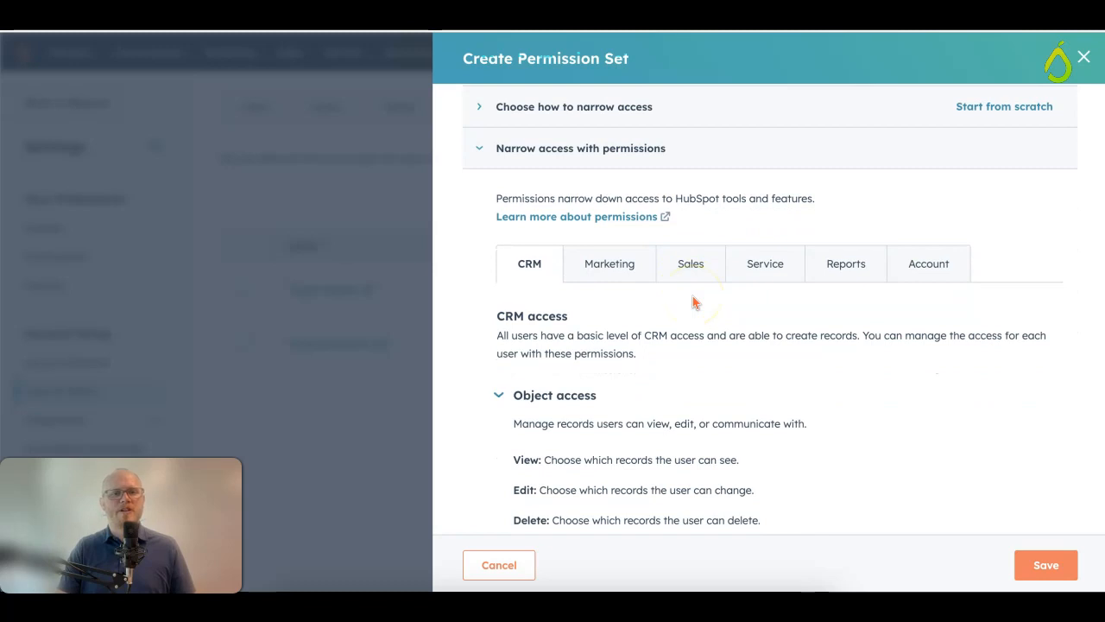
{"action": "scroll", "coordinate": [797, 317], "scroll_direction": "down", "scroll_amount": 3}
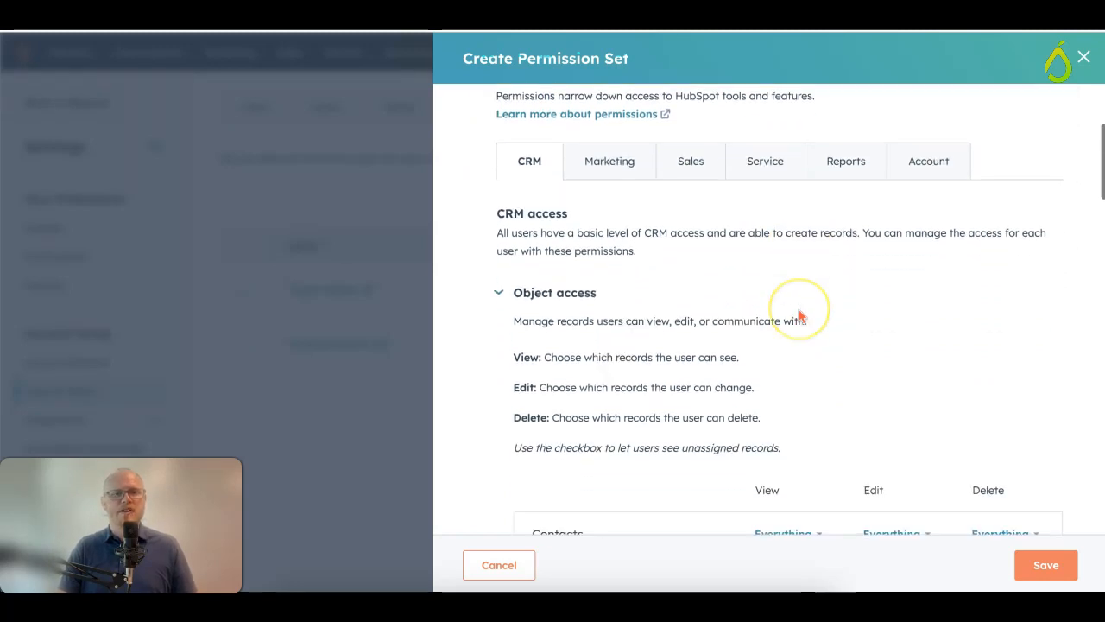
{"action": "scroll", "coordinate": [486, 160], "scroll_direction": "up", "scroll_amount": 1}
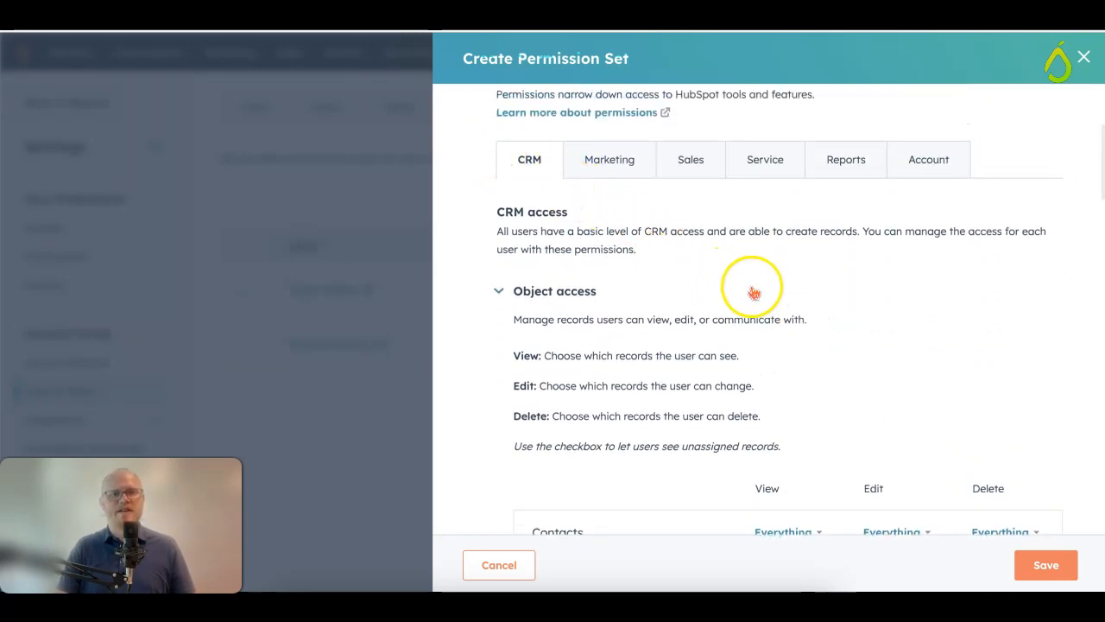
{"action": "scroll", "coordinate": [760, 288], "scroll_direction": "down", "scroll_amount": 3}
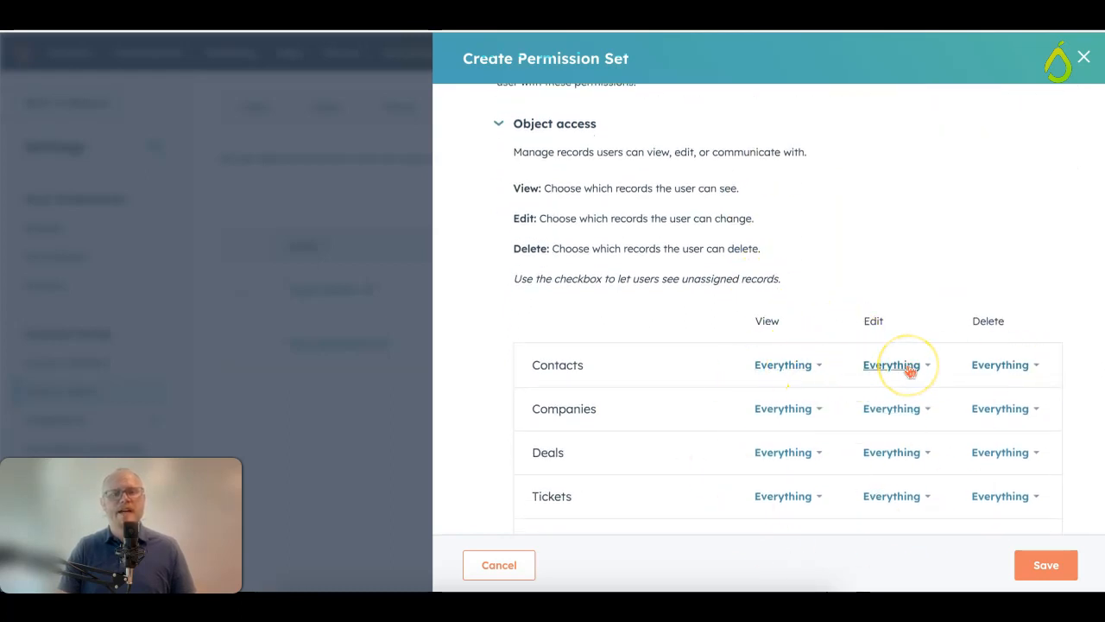
{"action": "left_click", "coordinate": [1019, 366]}
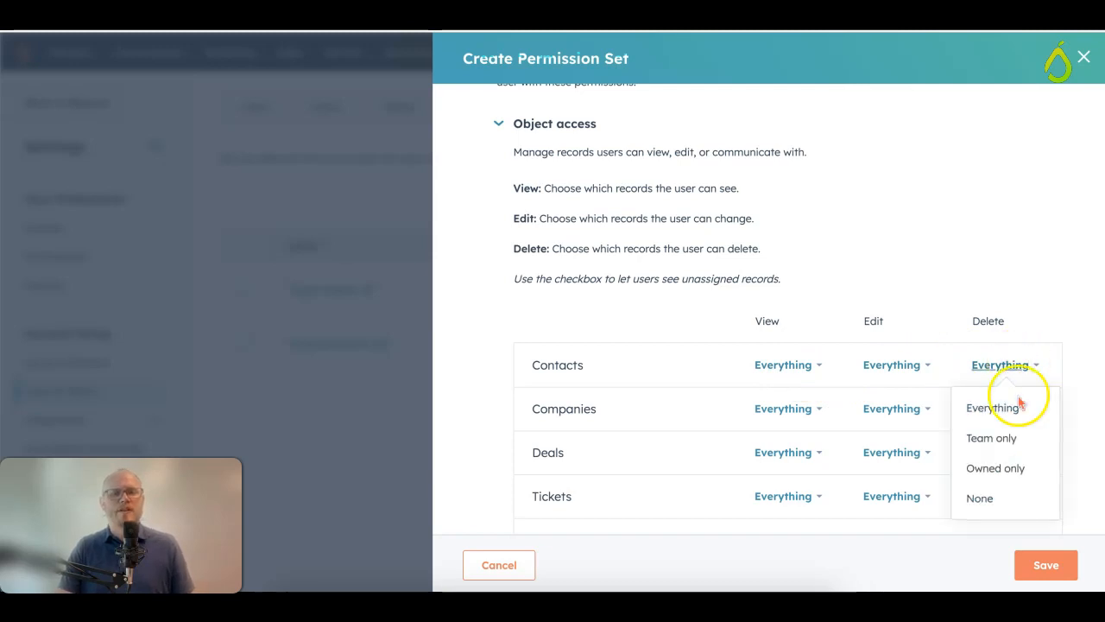
{"action": "left_click", "coordinate": [985, 499]}
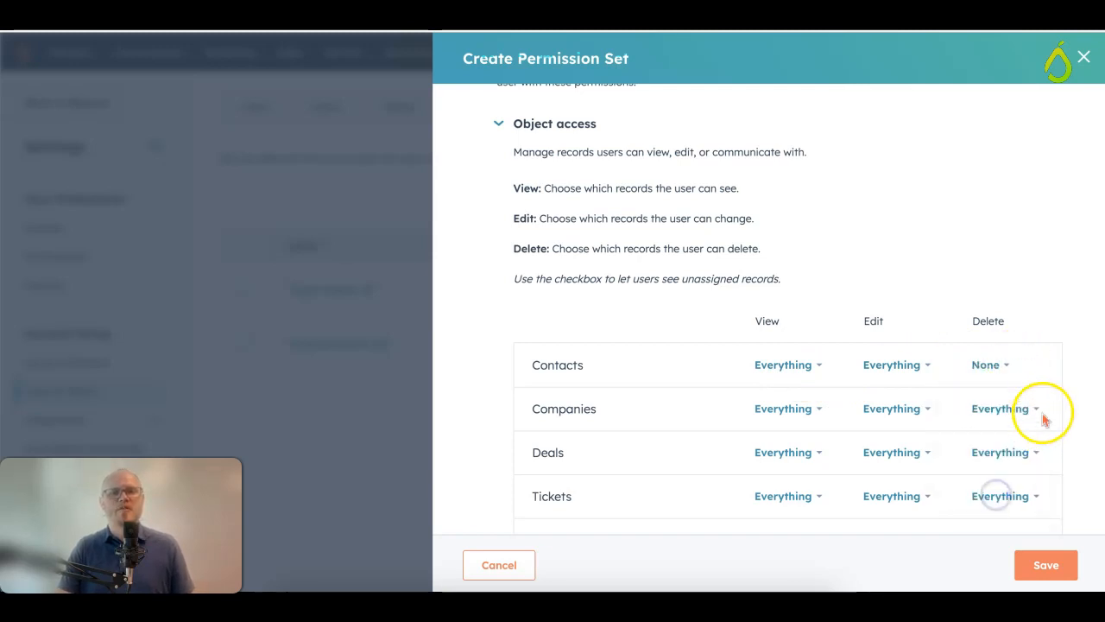
{"action": "left_click", "coordinate": [1037, 409]}
{"action": "left_click", "coordinate": [993, 539]}
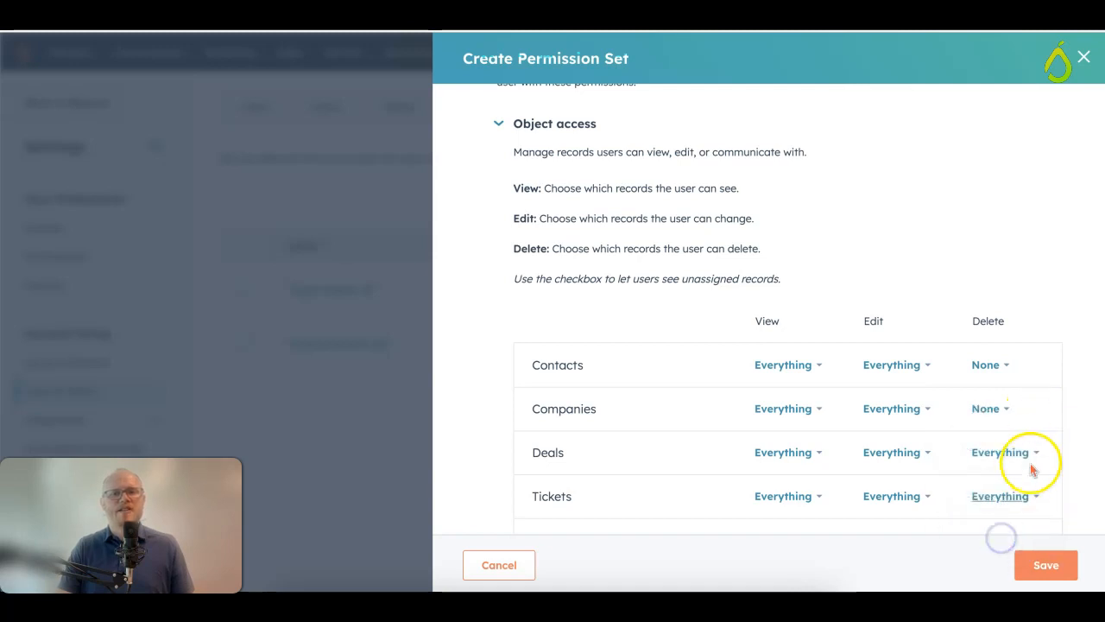
{"action": "left_click", "coordinate": [1029, 450]}
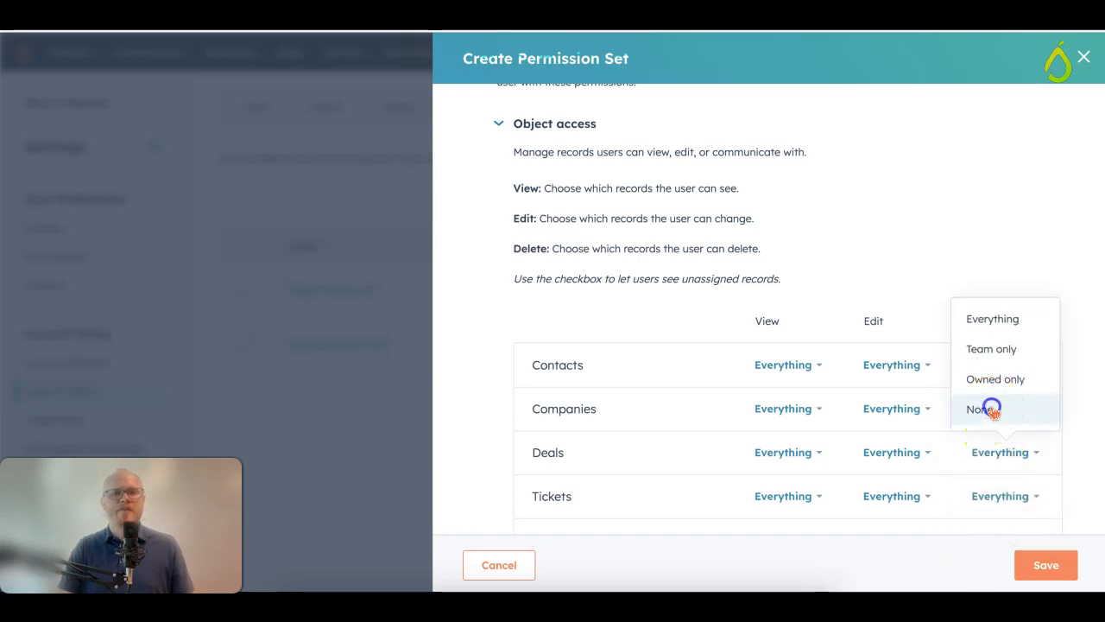
{"action": "left_click", "coordinate": [987, 406]}
{"action": "left_click", "coordinate": [1017, 496]}
{"action": "left_click", "coordinate": [993, 452]}
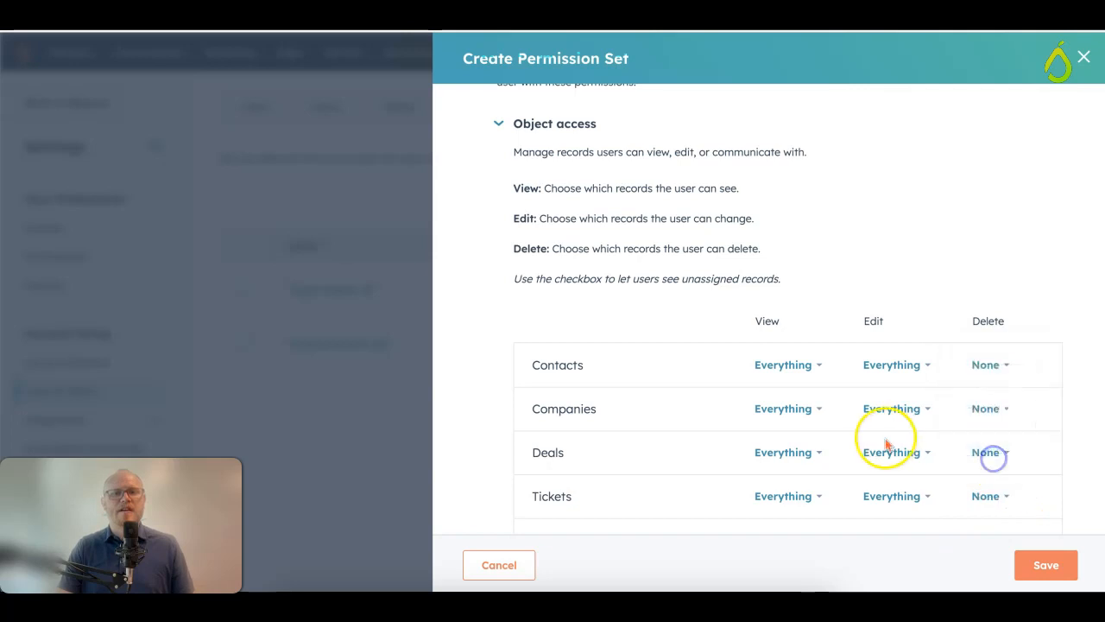
Step: Examine the permission set's custom object access and CRM tools, including workflows, bulk delete, import and export
{"action": "scroll", "coordinate": [884, 442], "scroll_direction": "down", "scroll_amount": 4}
{"action": "scroll", "coordinate": [888, 444], "scroll_direction": "down", "scroll_amount": 4}
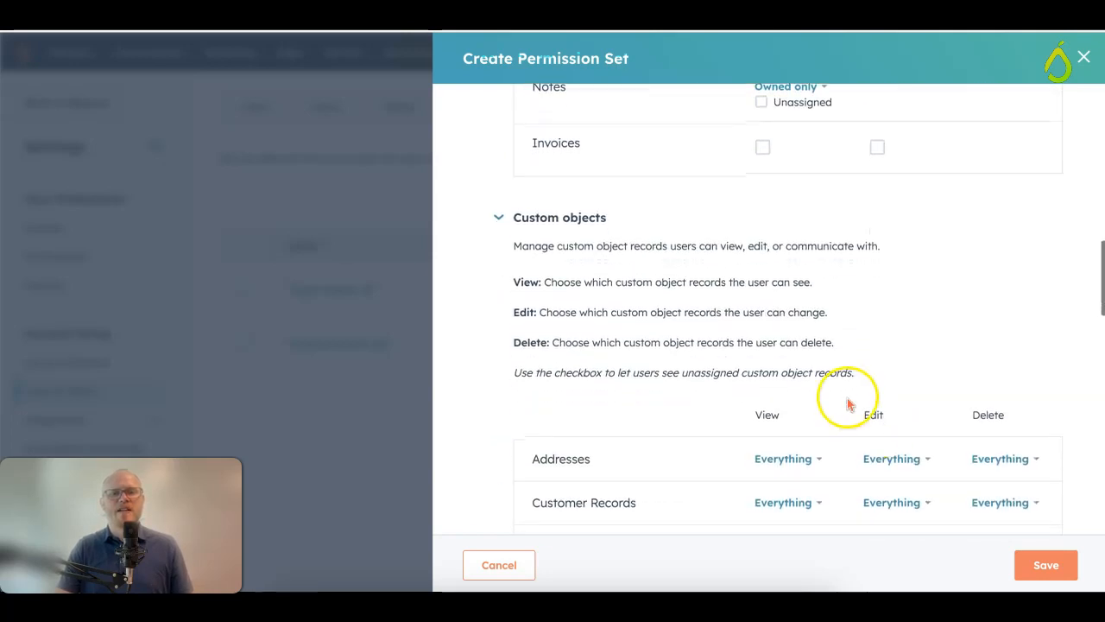
{"action": "scroll", "coordinate": [938, 412], "scroll_direction": "down", "scroll_amount": 3}
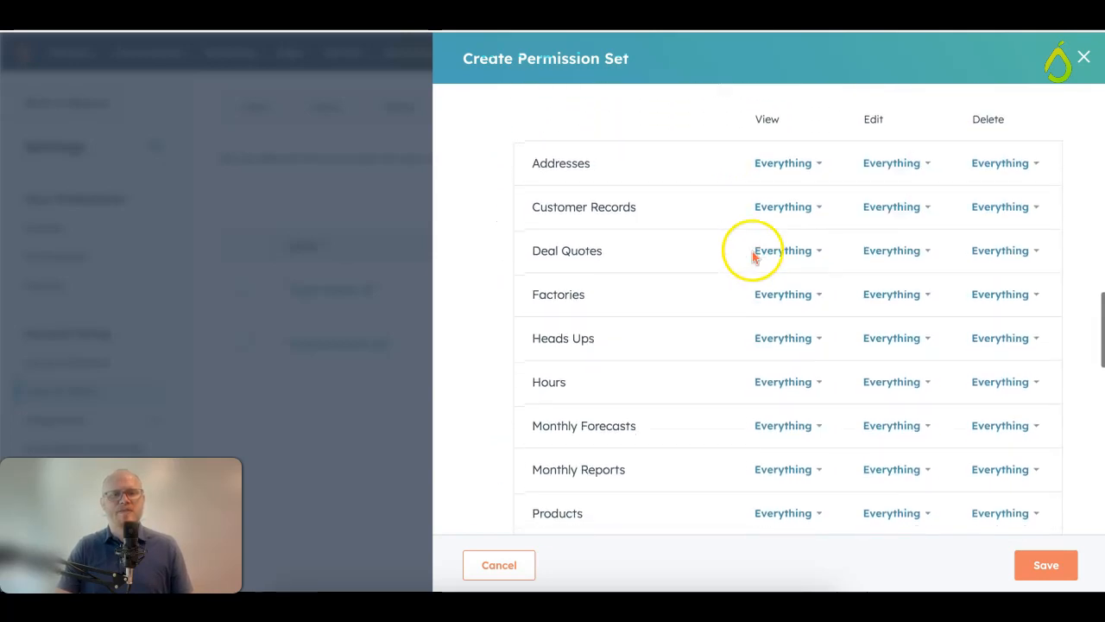
{"action": "scroll", "coordinate": [938, 361], "scroll_direction": "down", "scroll_amount": 7}
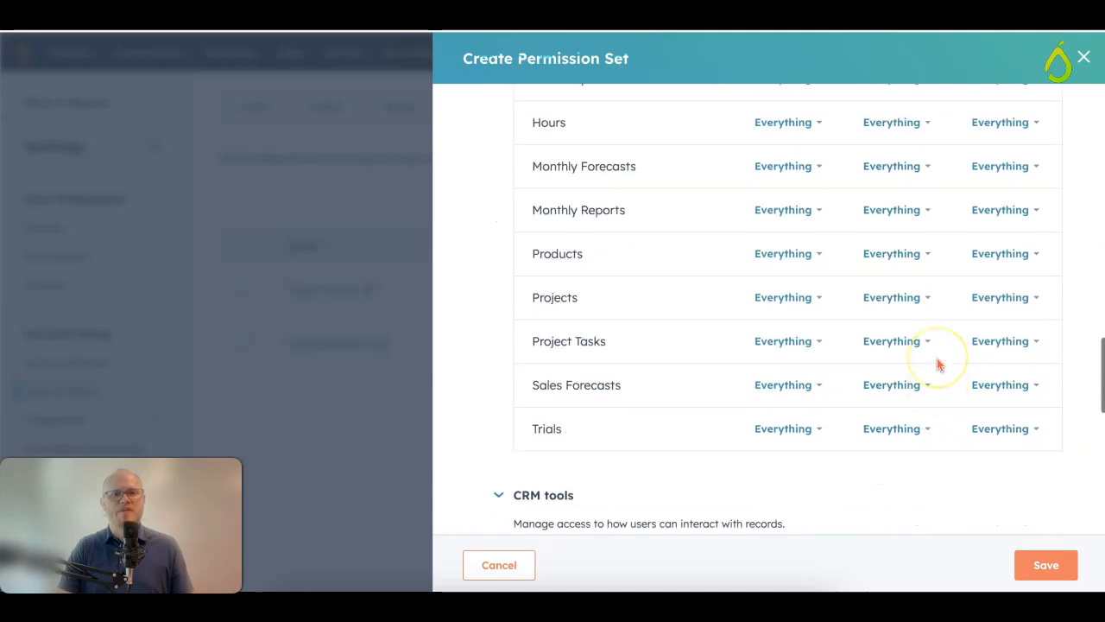
{"action": "scroll", "coordinate": [940, 364], "scroll_direction": "down", "scroll_amount": 2}
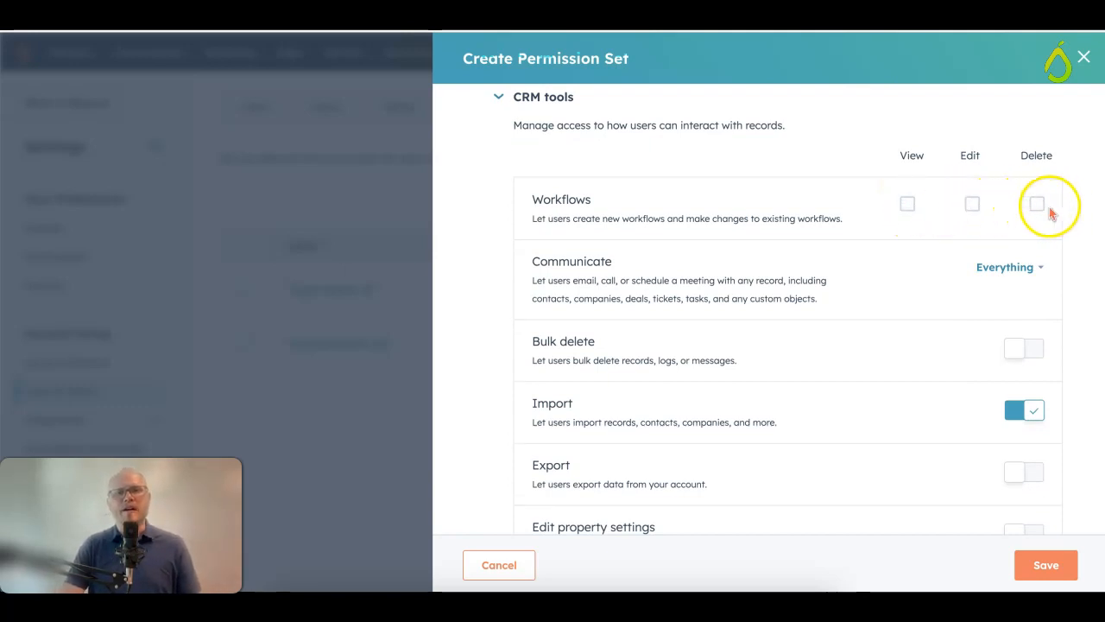
{"action": "scroll", "coordinate": [881, 375], "scroll_direction": "down", "scroll_amount": 2}
{"action": "scroll", "coordinate": [883, 378], "scroll_direction": "down", "scroll_amount": 1}
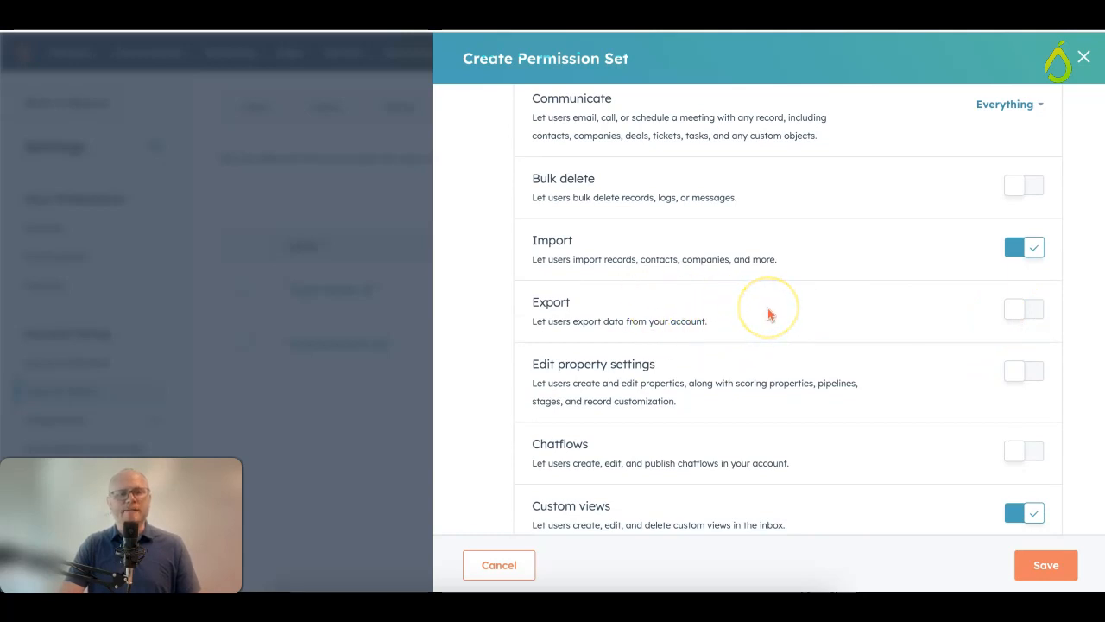
{"action": "left_click", "coordinate": [1014, 310]}
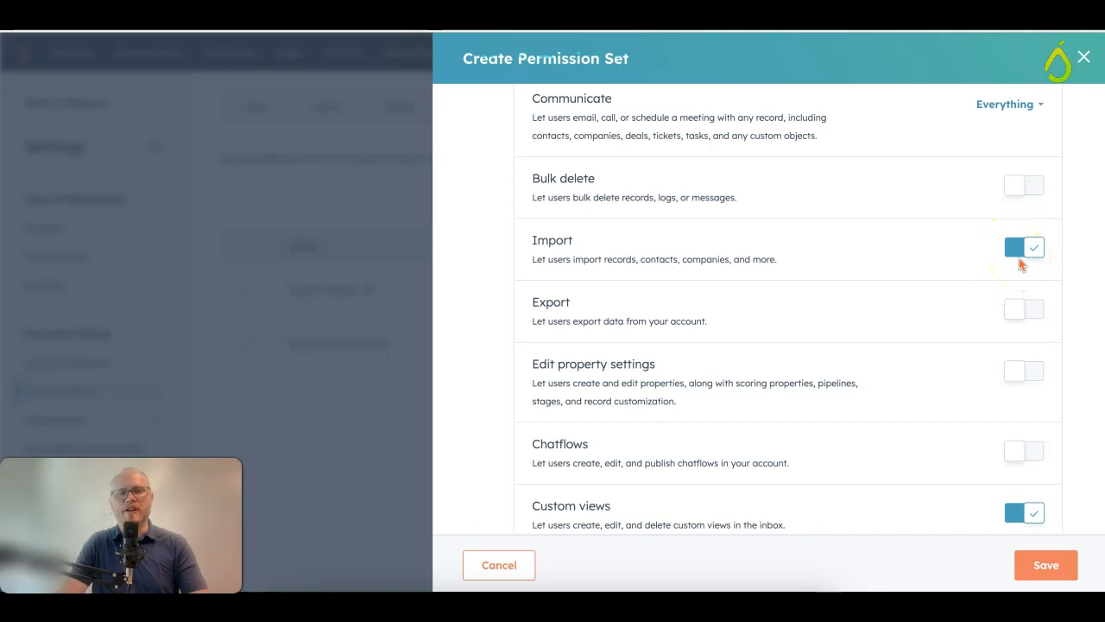
{"action": "scroll", "coordinate": [1022, 265], "scroll_direction": "down", "scroll_amount": 2}
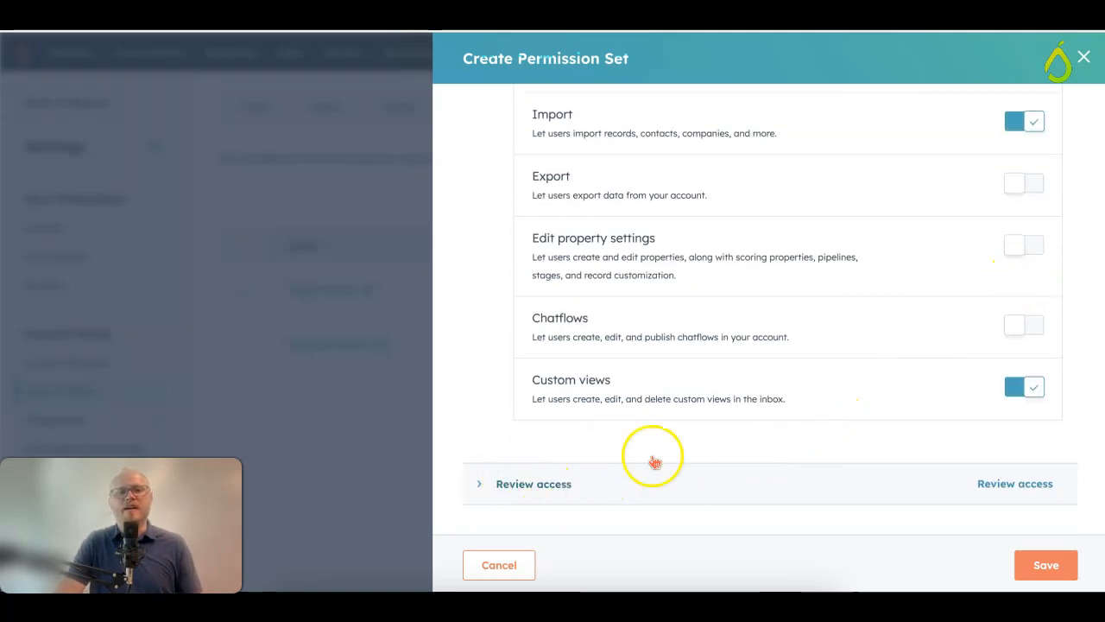
Step: Examine the Marketing permissions for lists, forms and files, and expand the Marketing tools to check ads, campaigns and email
{"action": "scroll", "coordinate": [797, 377], "scroll_direction": "up", "scroll_amount": 15}
{"action": "scroll", "coordinate": [799, 379], "scroll_direction": "up", "scroll_amount": 15}
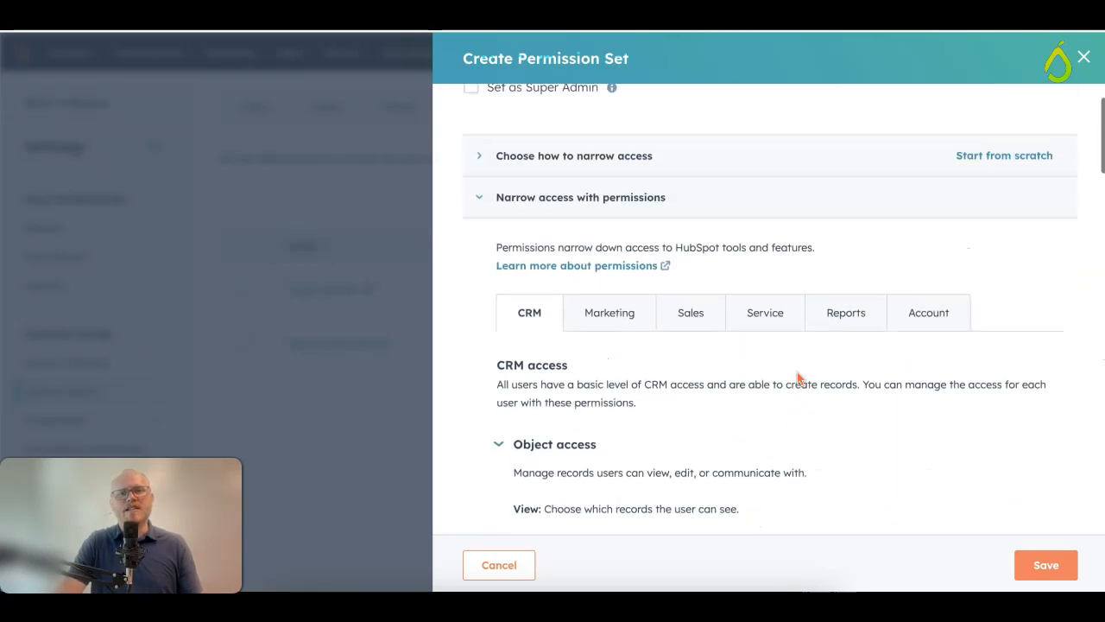
{"action": "left_click", "coordinate": [608, 354]}
{"action": "scroll", "coordinate": [852, 427], "scroll_direction": "down", "scroll_amount": 3}
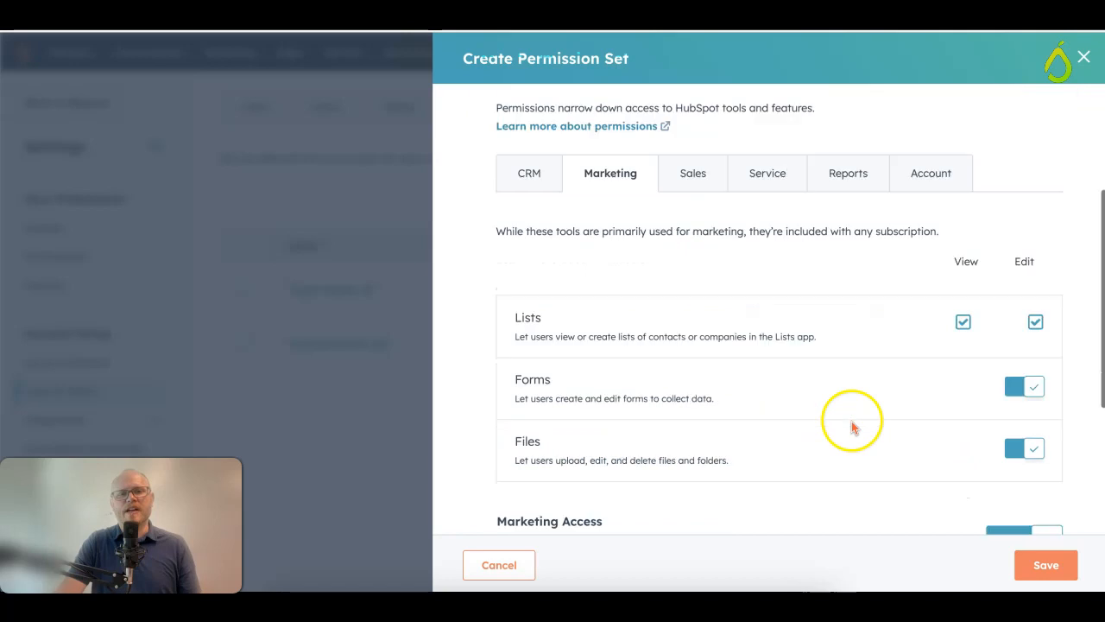
{"action": "scroll", "coordinate": [852, 427], "scroll_direction": "down", "scroll_amount": 1}
{"action": "scroll", "coordinate": [898, 486], "scroll_direction": "down", "scroll_amount": 2}
{"action": "left_click", "coordinate": [500, 366]}
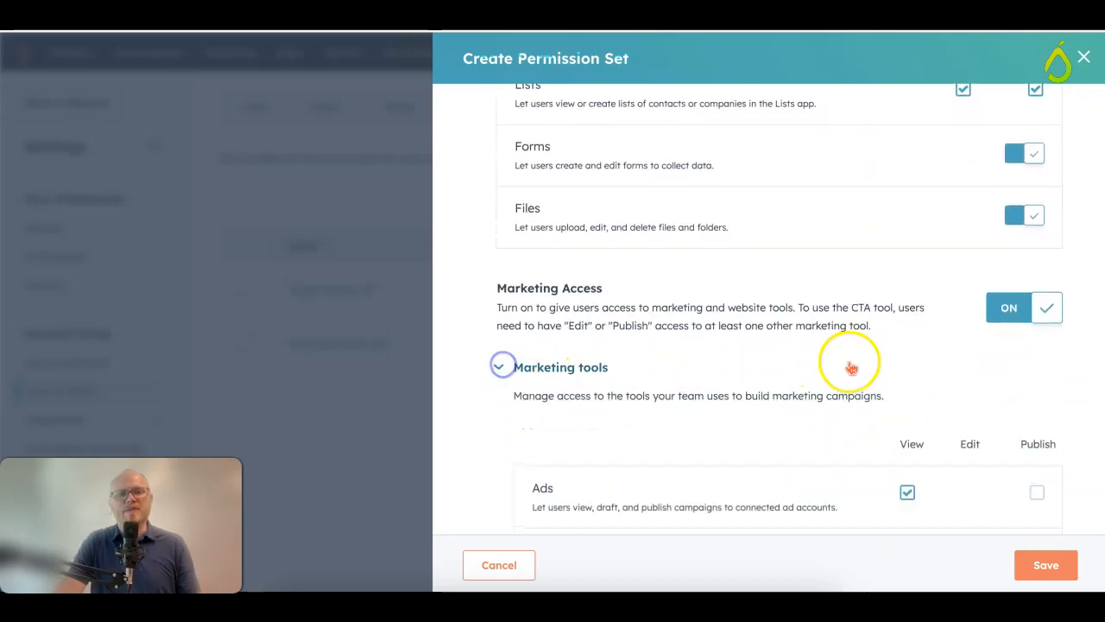
{"action": "scroll", "coordinate": [874, 366], "scroll_direction": "down", "scroll_amount": 2}
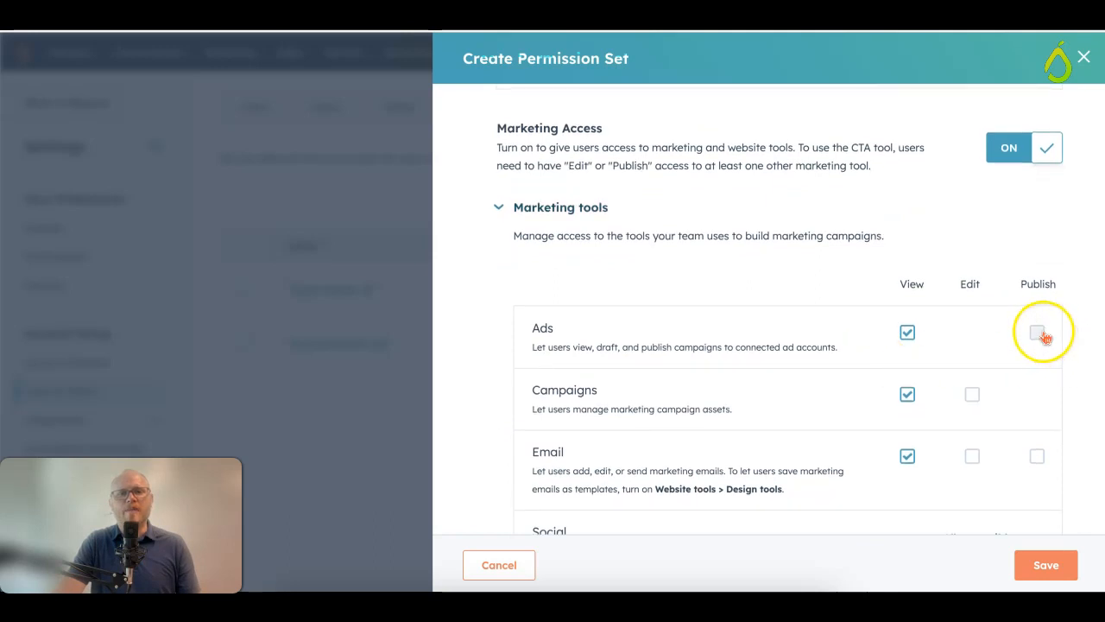
{"action": "scroll", "coordinate": [1047, 337], "scroll_direction": "down", "scroll_amount": 1}
{"action": "scroll", "coordinate": [1047, 337], "scroll_direction": "up", "scroll_amount": 1}
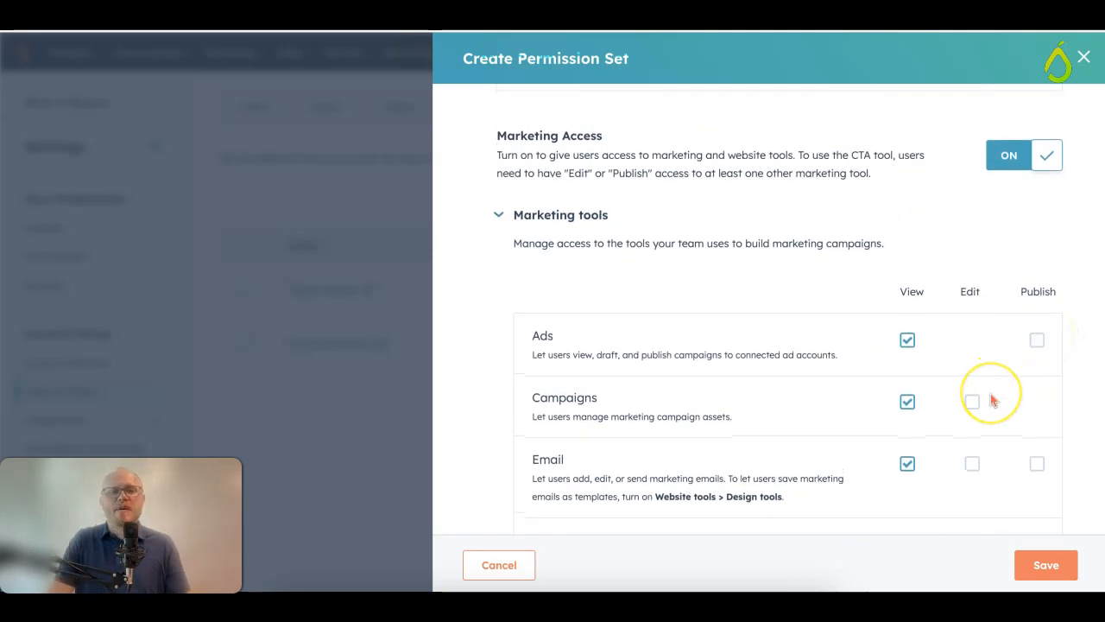
Step: Expand the Website tools permissions and examine the blog, landing page, website page, HubDB, URL redirect and design tool access
{"action": "scroll", "coordinate": [985, 407], "scroll_direction": "down", "scroll_amount": 3}
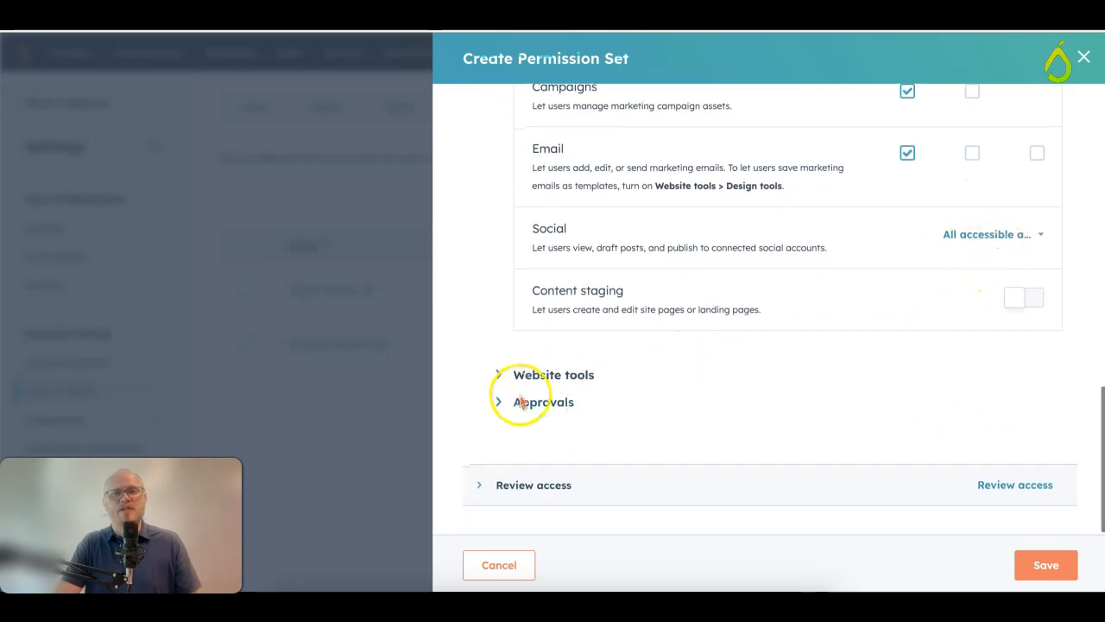
{"action": "left_click", "coordinate": [498, 377]}
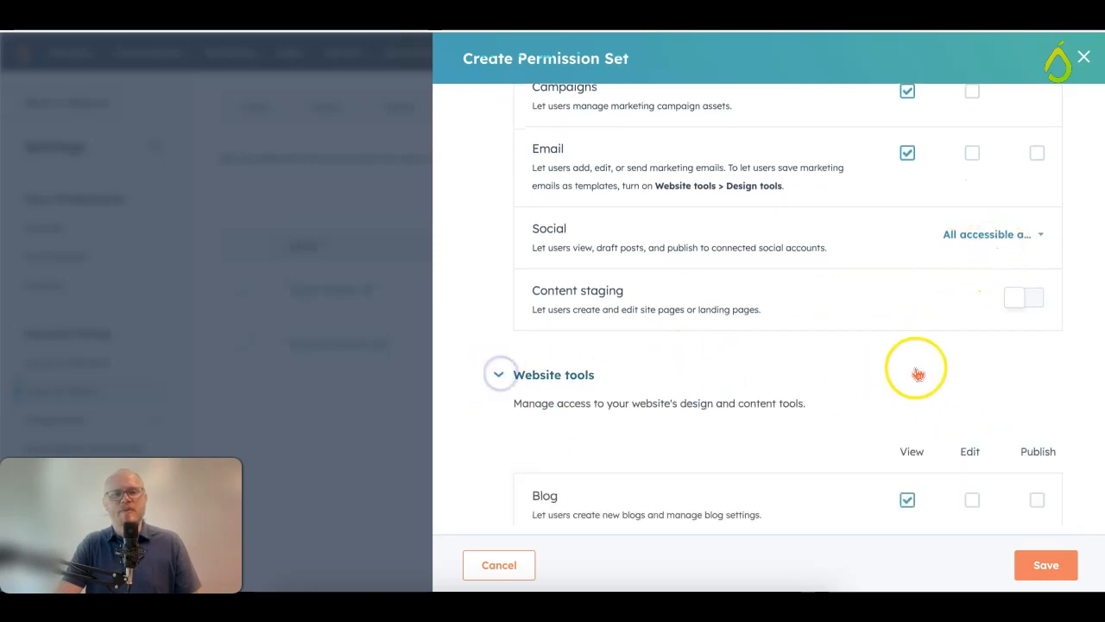
{"action": "scroll", "coordinate": [915, 369], "scroll_direction": "down", "scroll_amount": 5}
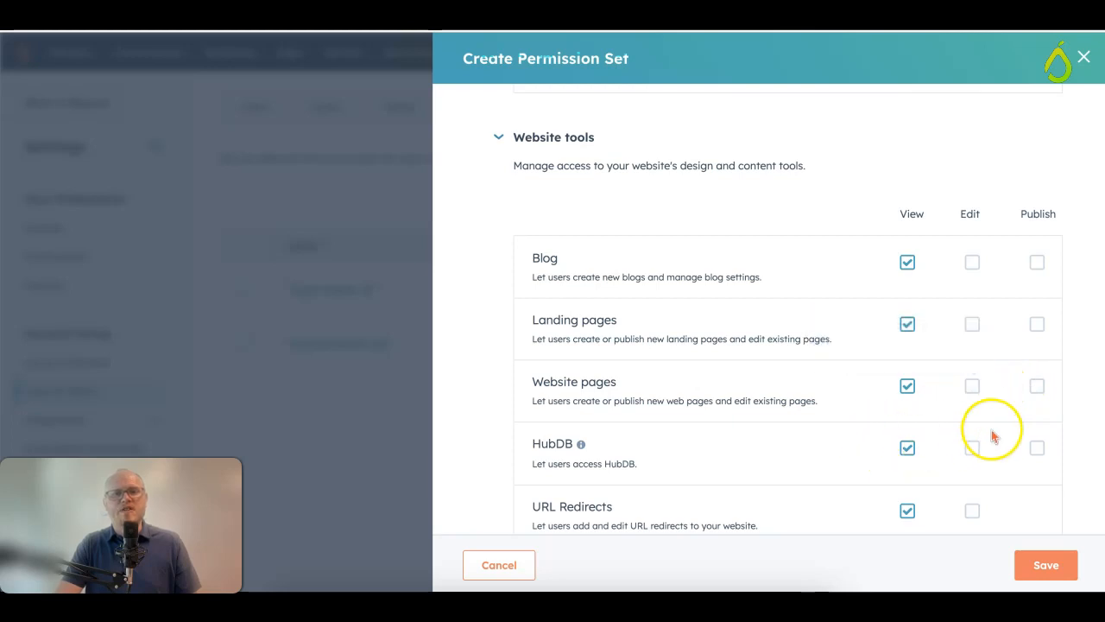
{"action": "scroll", "coordinate": [993, 437], "scroll_direction": "down", "scroll_amount": 3}
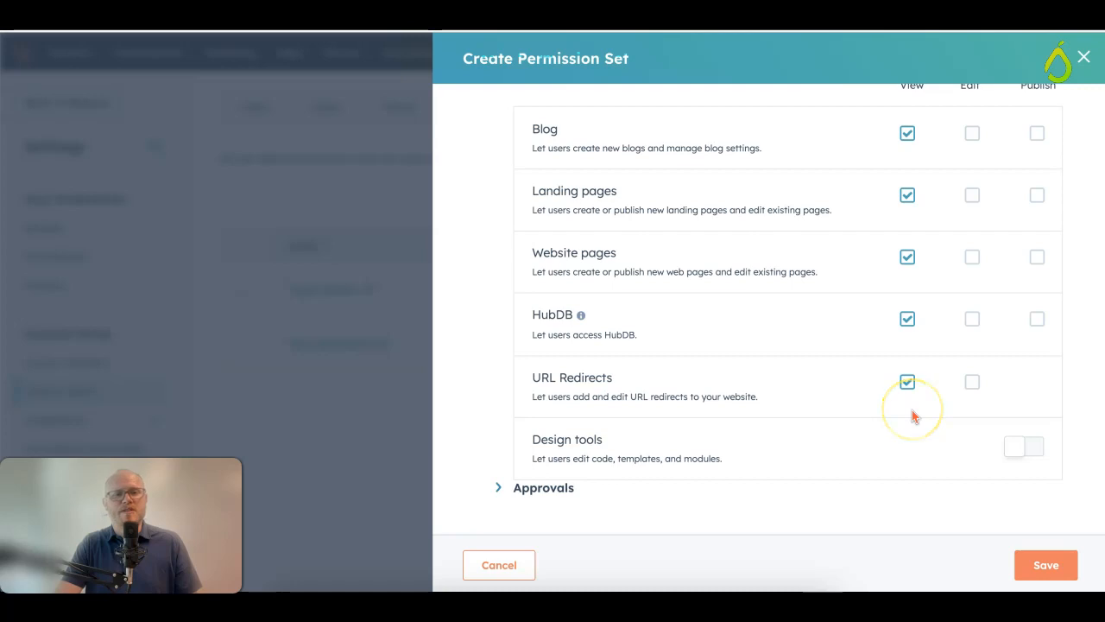
Step: Turn on Account Access in the permission set's Account permissions
{"action": "scroll", "coordinate": [913, 417], "scroll_direction": "down", "scroll_amount": 2}
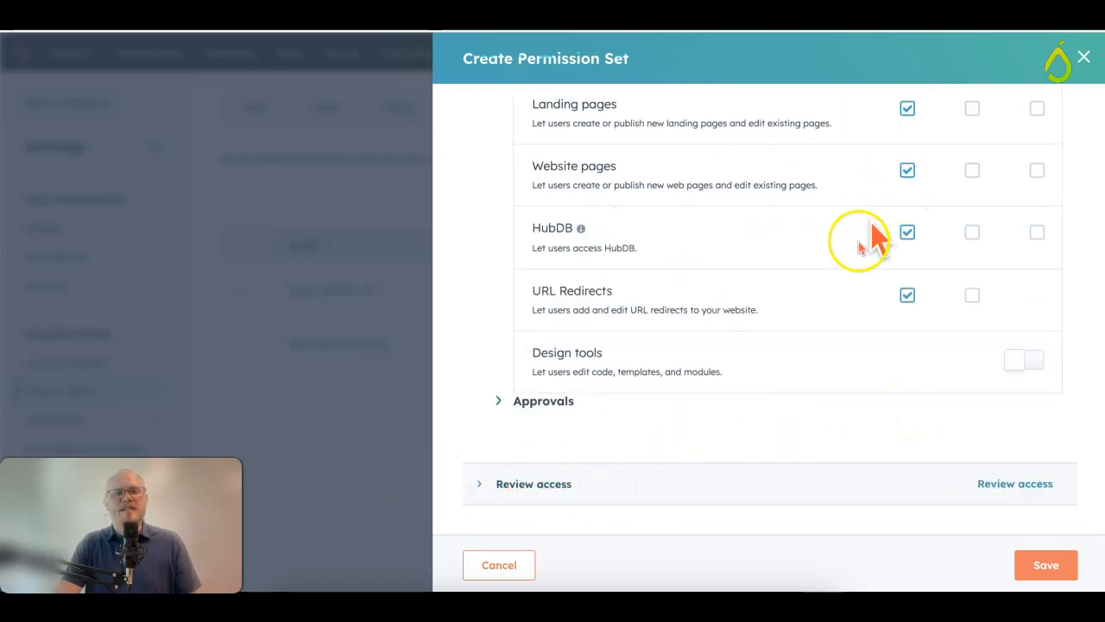
{"action": "scroll", "coordinate": [860, 251], "scroll_direction": "up", "scroll_amount": 10}
{"action": "scroll", "coordinate": [860, 250], "scroll_direction": "up", "scroll_amount": 8}
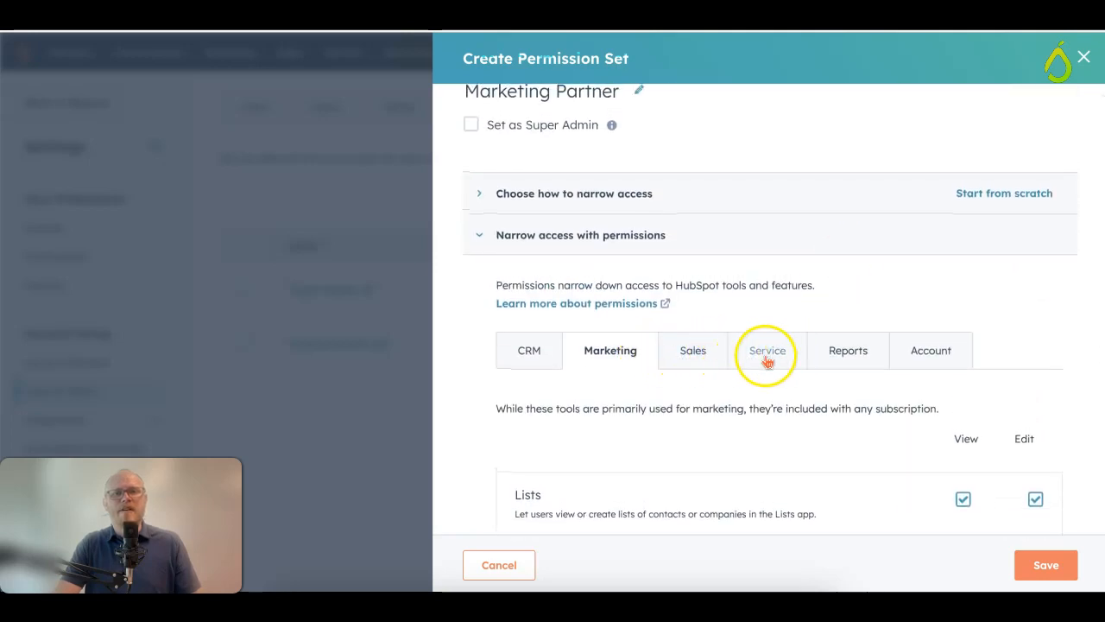
{"action": "left_click", "coordinate": [931, 354]}
{"action": "scroll", "coordinate": [934, 366], "scroll_direction": "down", "scroll_amount": 2}
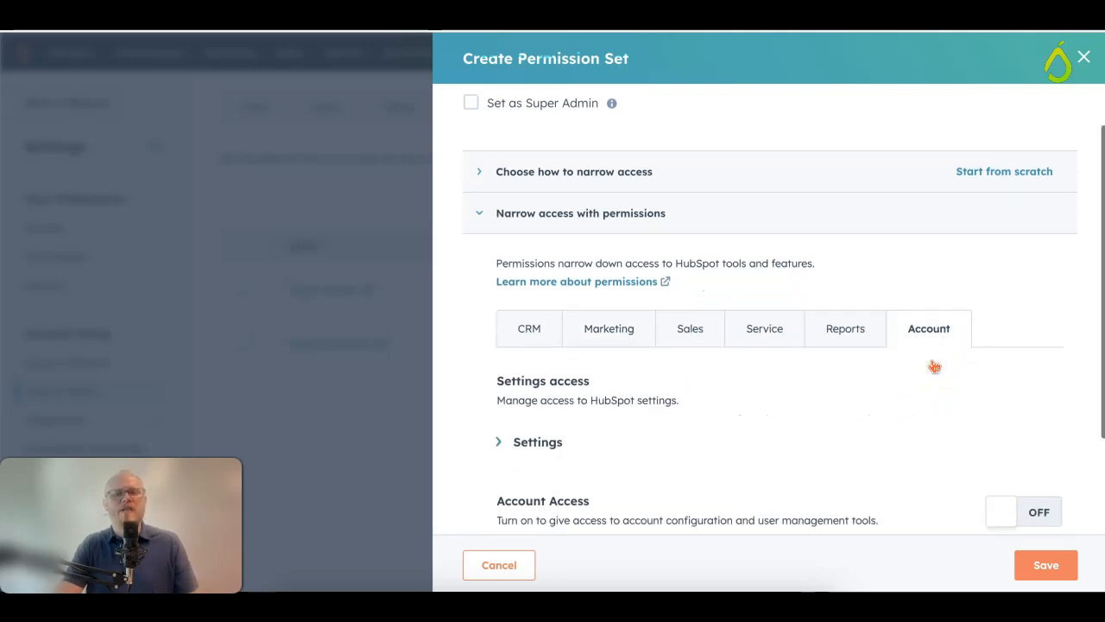
{"action": "scroll", "coordinate": [934, 366], "scroll_direction": "down", "scroll_amount": 1}
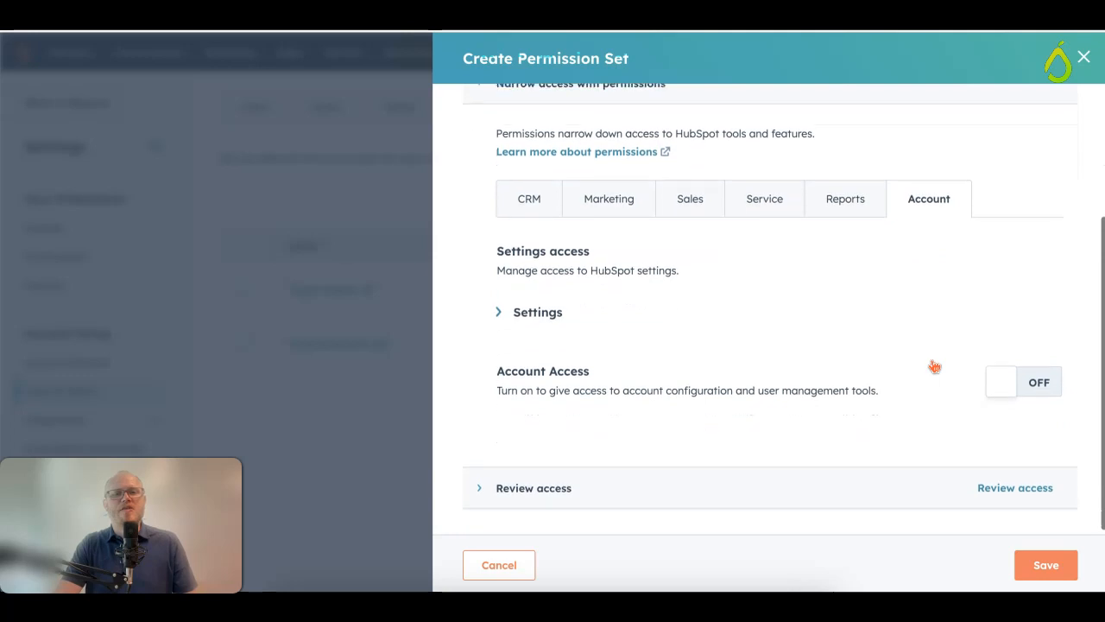
{"action": "left_click", "coordinate": [1002, 377]}
Step: Check the account access options and turn off the permission to modify billing and change the name on the contract
{"action": "scroll", "coordinate": [918, 346], "scroll_direction": "down", "scroll_amount": 3}
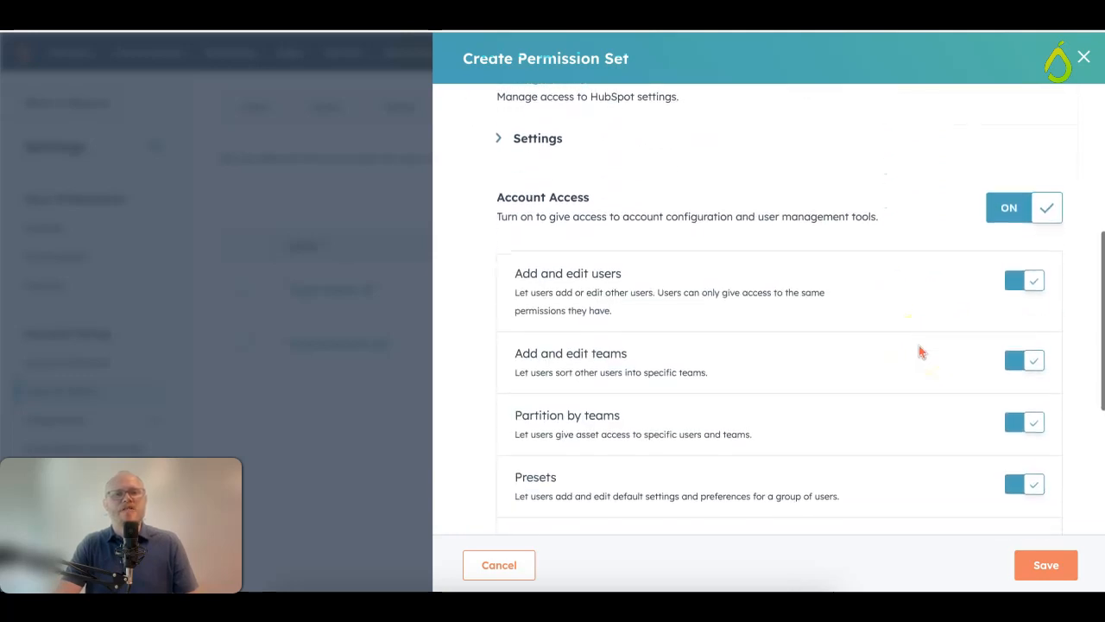
{"action": "scroll", "coordinate": [947, 315], "scroll_direction": "down", "scroll_amount": 2}
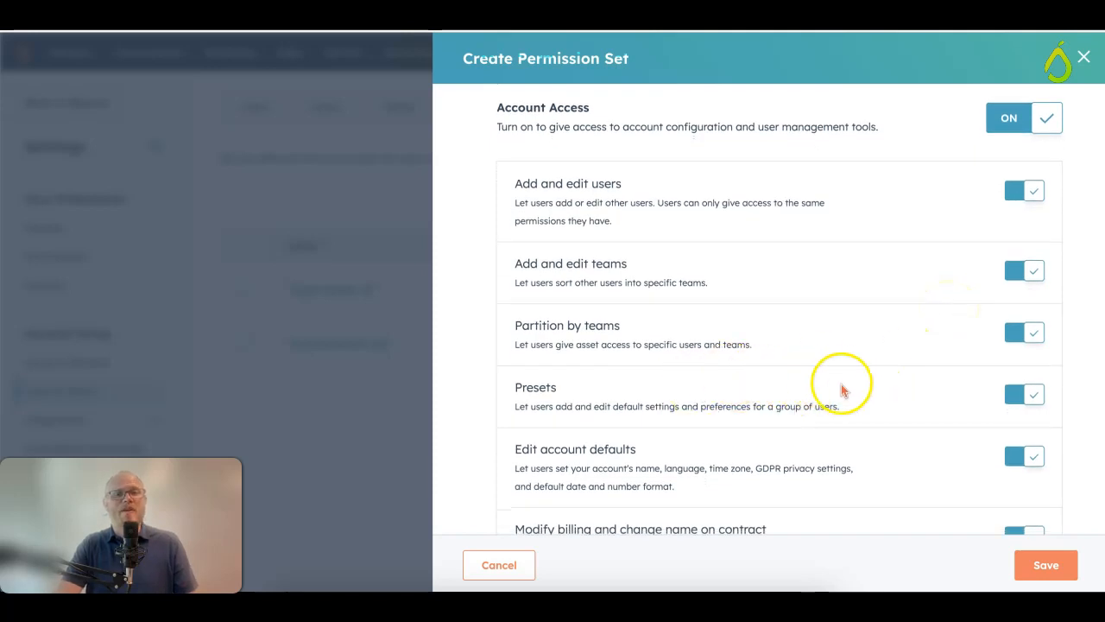
{"action": "scroll", "coordinate": [879, 395], "scroll_direction": "down", "scroll_amount": 3}
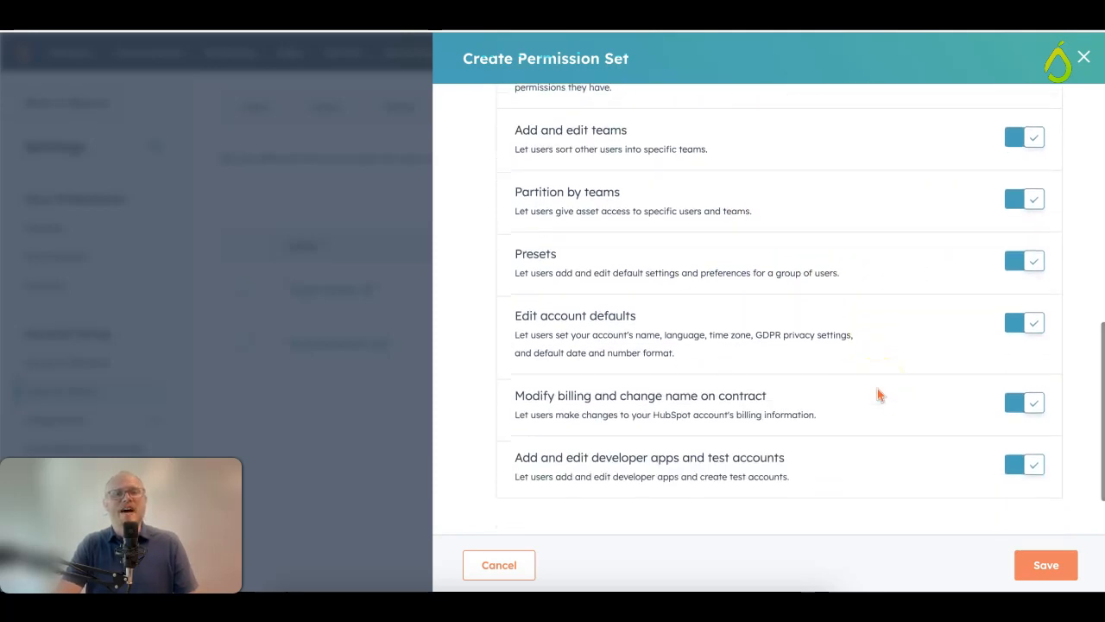
{"action": "left_click", "coordinate": [1033, 402]}
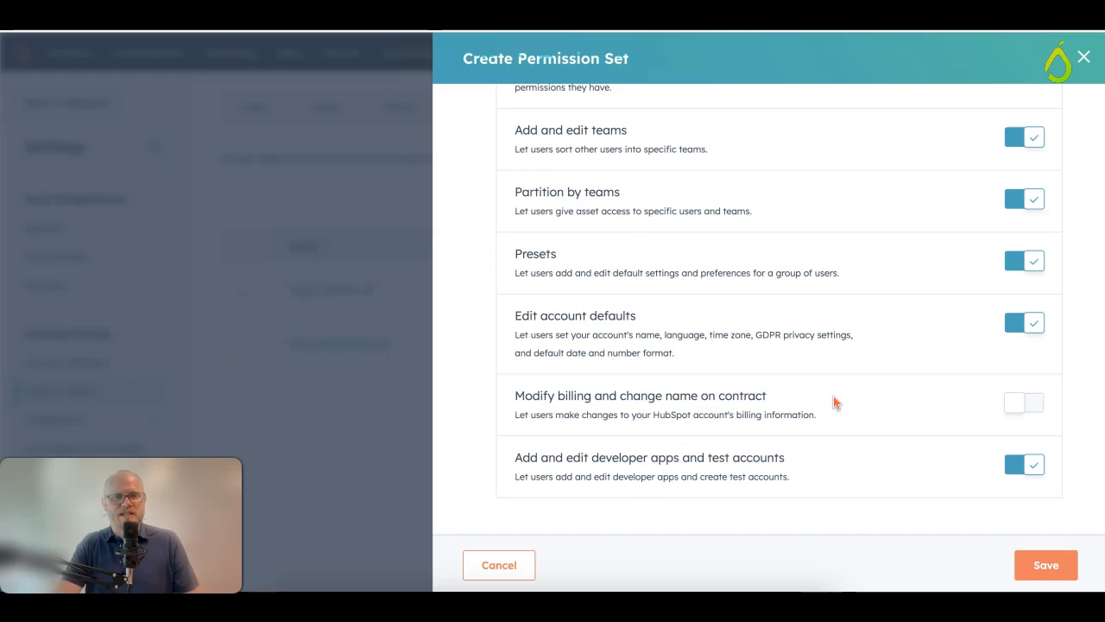
Step: Expand the access review and examine the summarized CRM permissions for each object, down to the Marketing section
{"action": "scroll", "coordinate": [834, 402], "scroll_direction": "down", "scroll_amount": 2}
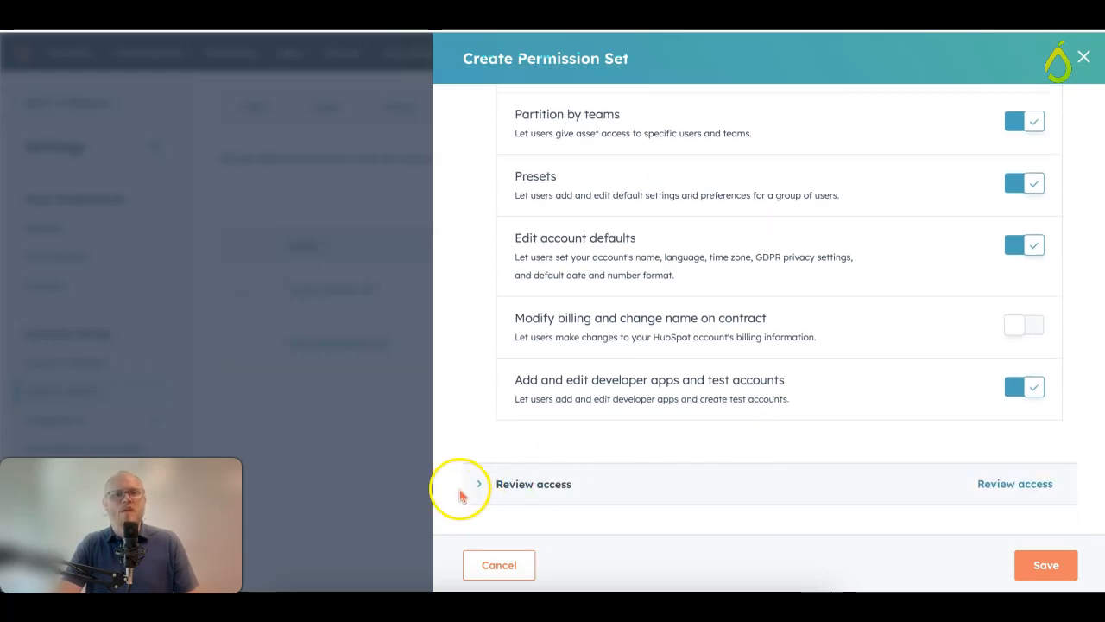
{"action": "left_click", "coordinate": [481, 485]}
{"action": "scroll", "coordinate": [582, 444], "scroll_direction": "down", "scroll_amount": 5}
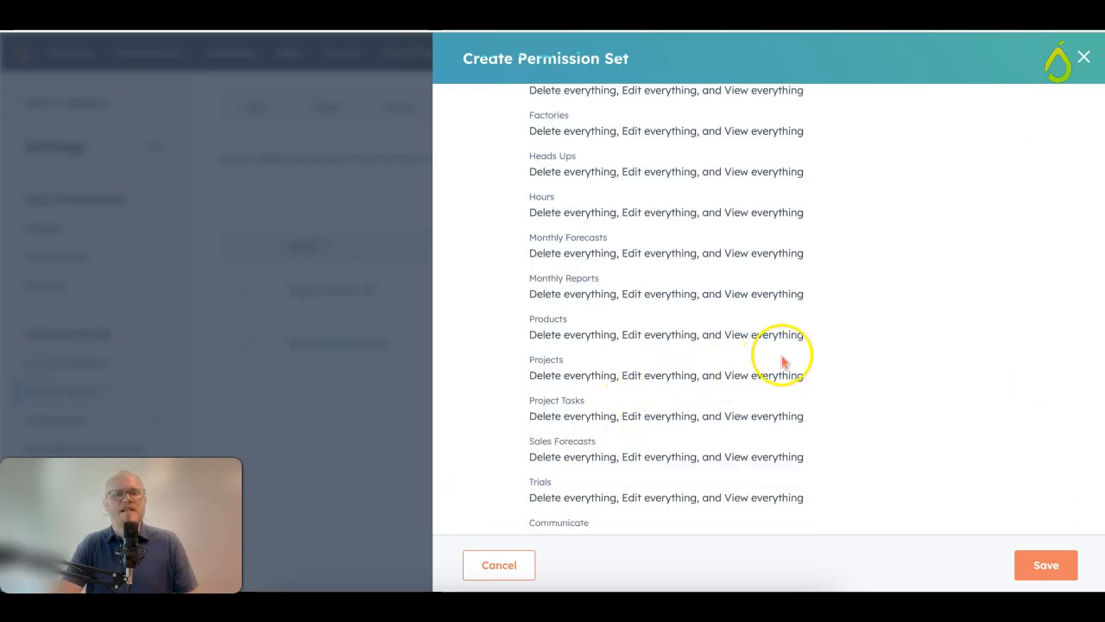
{"action": "scroll", "coordinate": [788, 358], "scroll_direction": "up", "scroll_amount": 8}
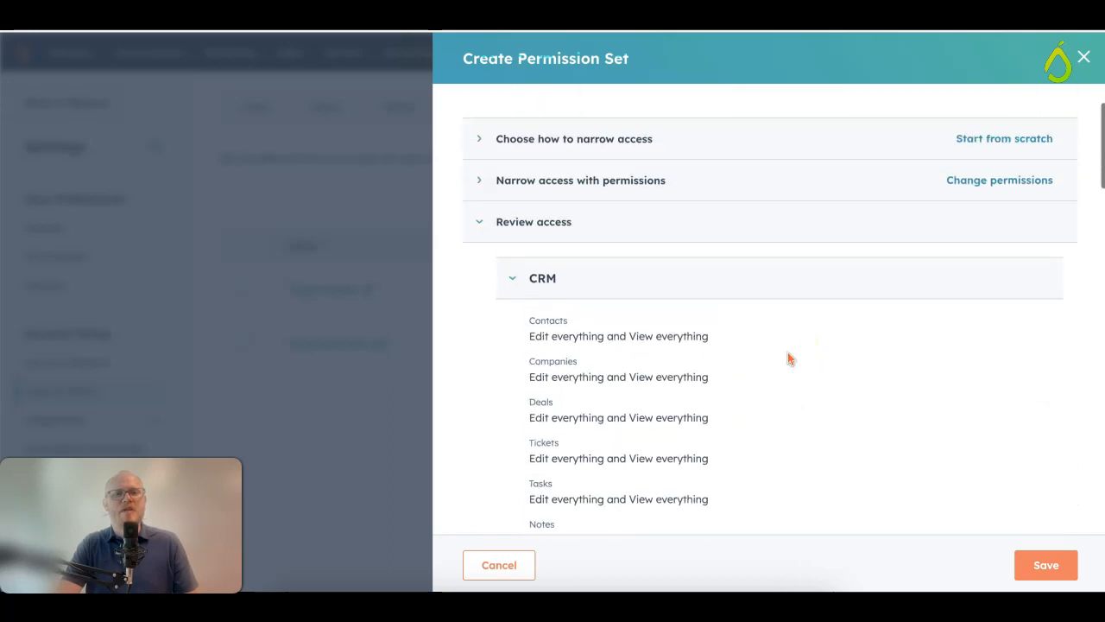
{"action": "scroll", "coordinate": [627, 380], "scroll_direction": "up", "scroll_amount": 1}
{"action": "scroll", "coordinate": [657, 362], "scroll_direction": "down", "scroll_amount": 3}
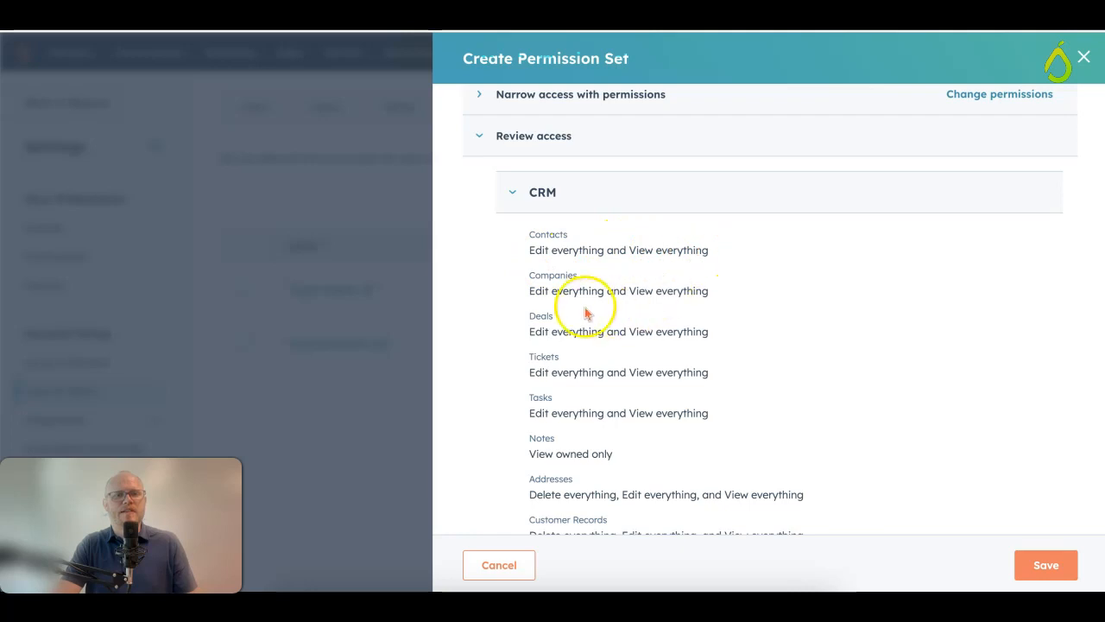
{"action": "scroll", "coordinate": [618, 311], "scroll_direction": "down", "scroll_amount": 4}
{"action": "scroll", "coordinate": [622, 313], "scroll_direction": "down", "scroll_amount": 3}
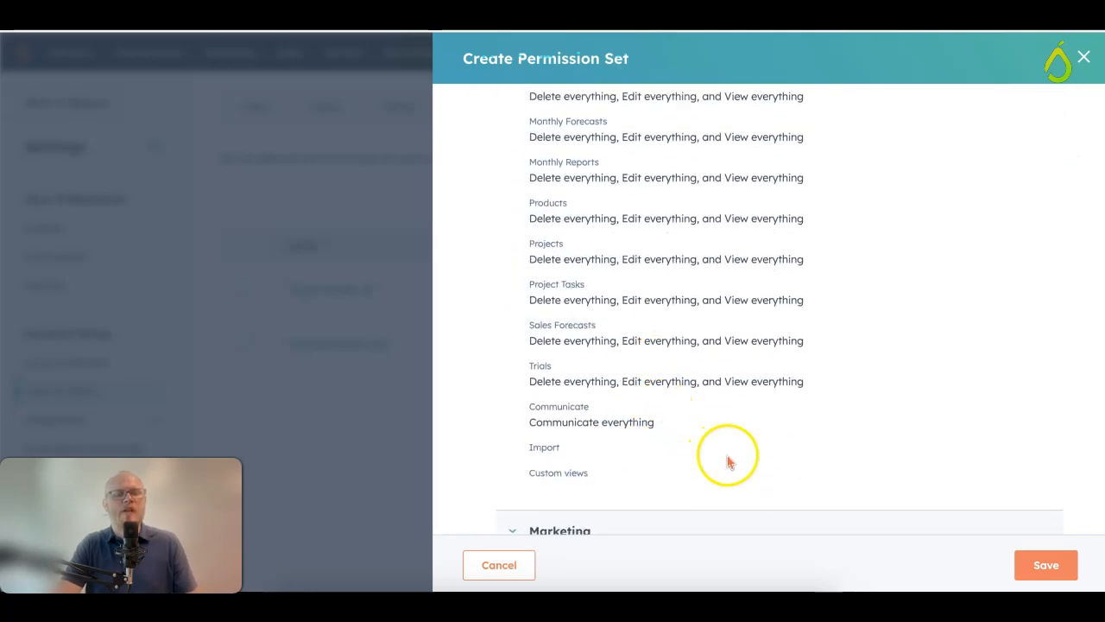
{"action": "scroll", "coordinate": [728, 462], "scroll_direction": "down", "scroll_amount": 5}
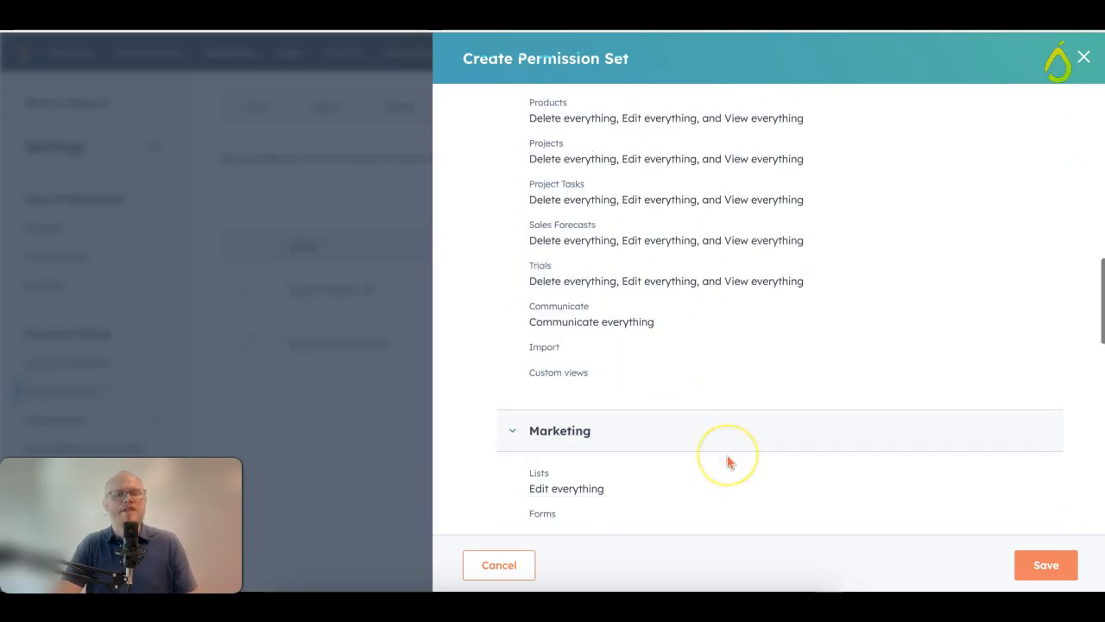
Step: Save the Marketing Partner permission set and locate it in the list of permission sets
{"action": "left_click", "coordinate": [1047, 566]}
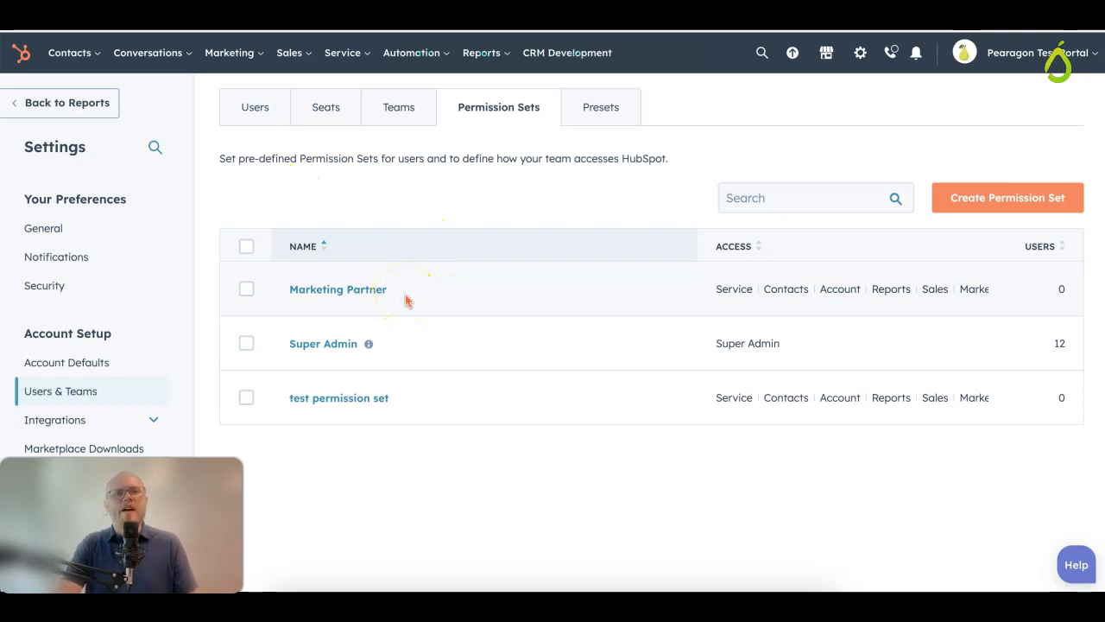
{"action": "left_click", "coordinate": [375, 298]}
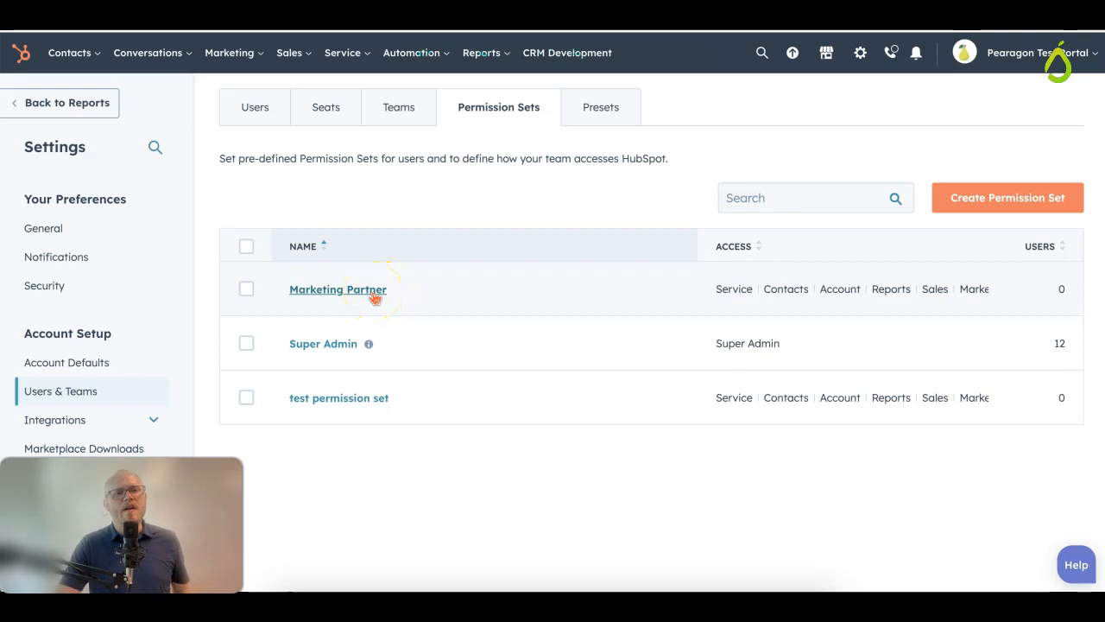